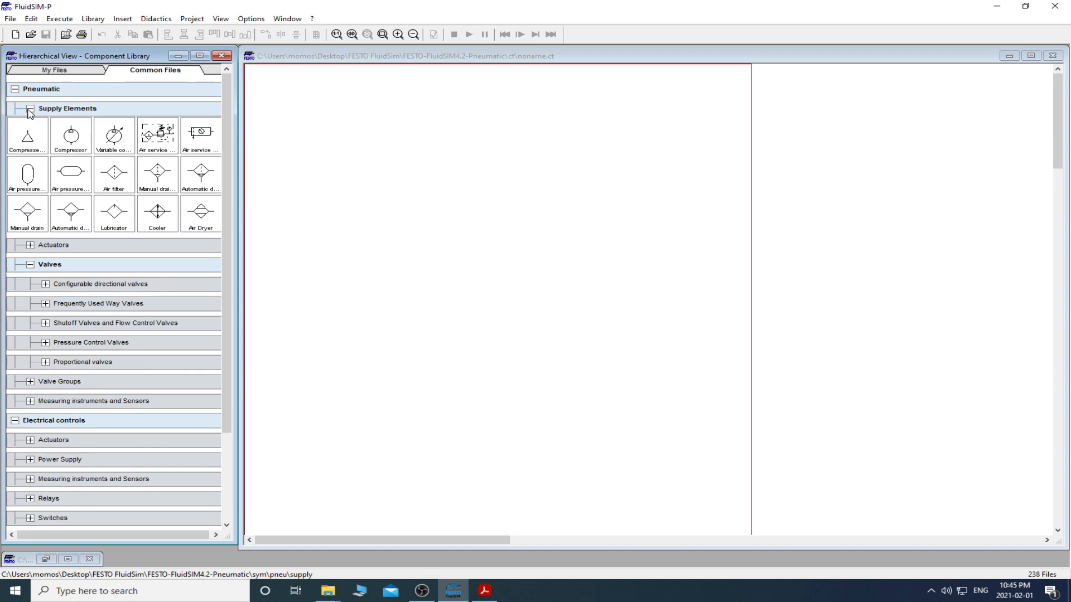
# Place a compressed air supply in the lower part of the circuit and a double acting cylinder well above it
pyautogui.moveTo(25, 144); pyautogui.dragTo(447, 375)
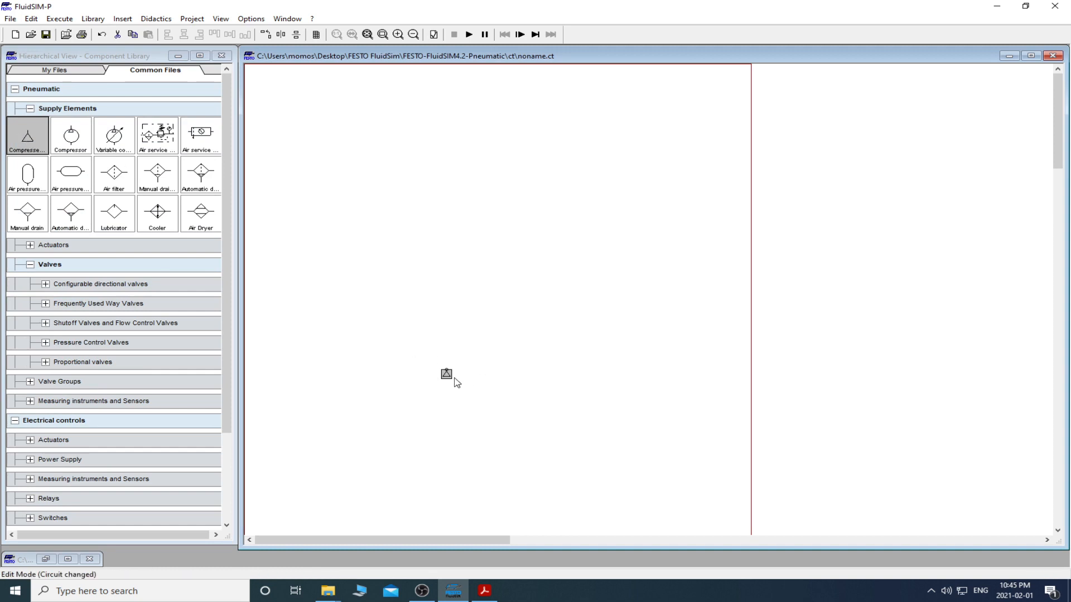
pyautogui.moveTo(449, 378)
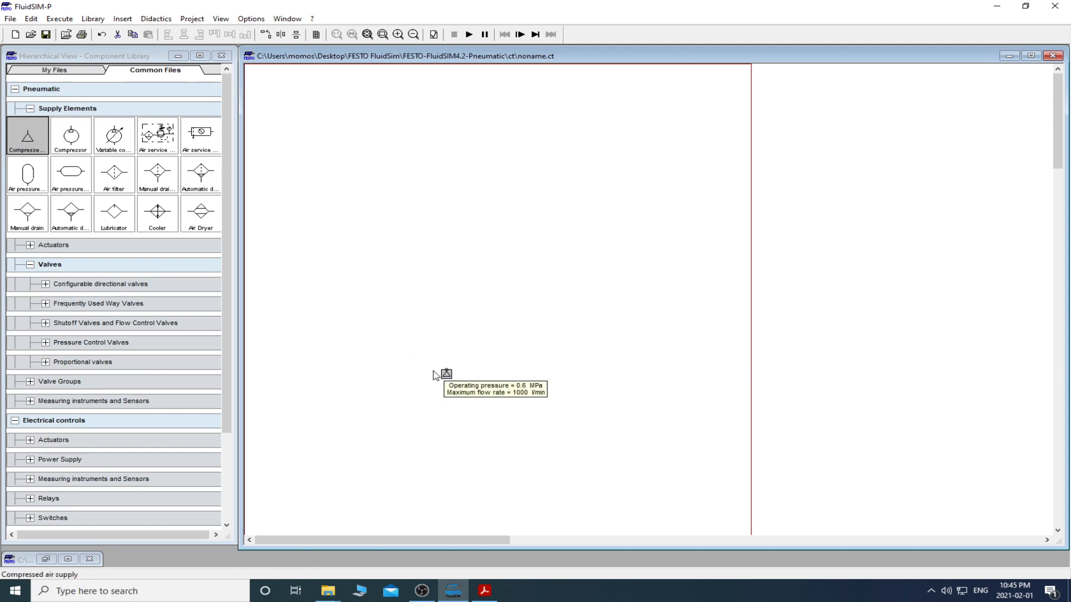
pyautogui.click(30, 246)
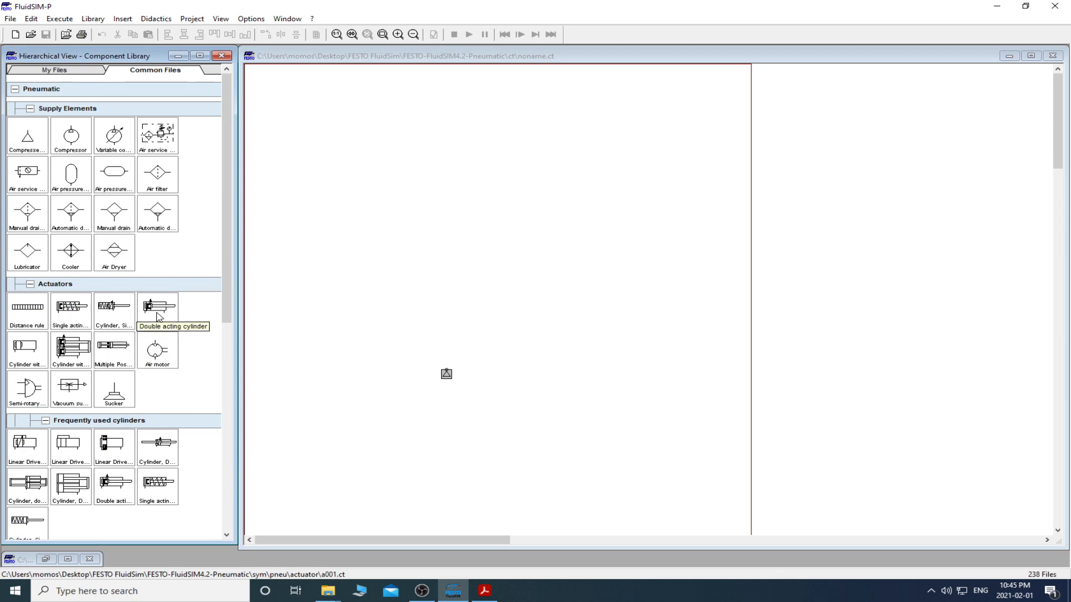
pyautogui.moveTo(158, 317); pyautogui.dragTo(462, 141)
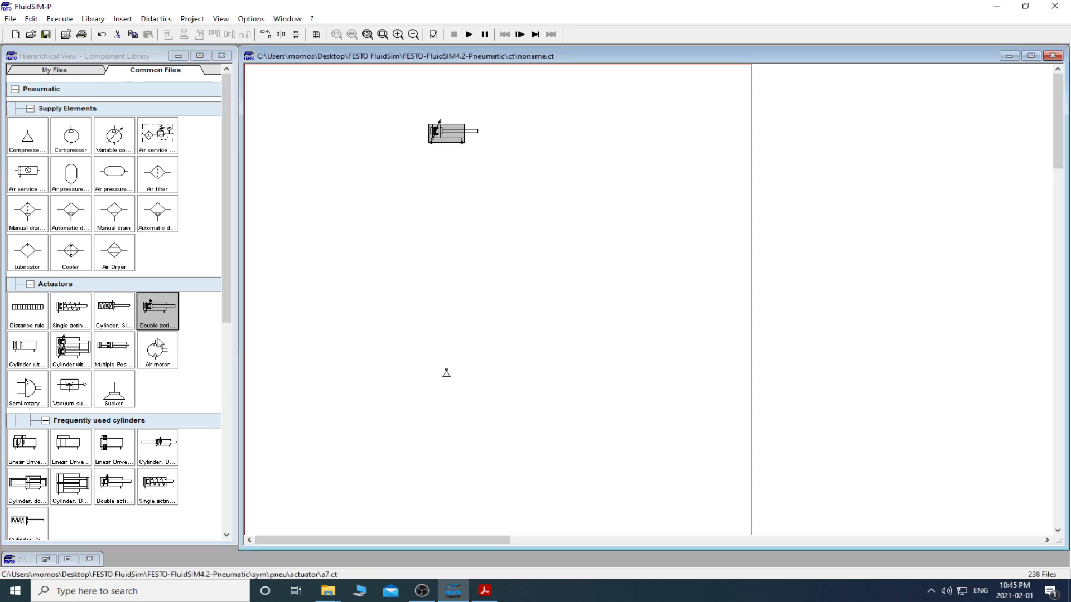
# Place a configurable 5/n way valve between the double acting cylinder and the compressed air supply
pyautogui.scroll(-5, 145, 356)
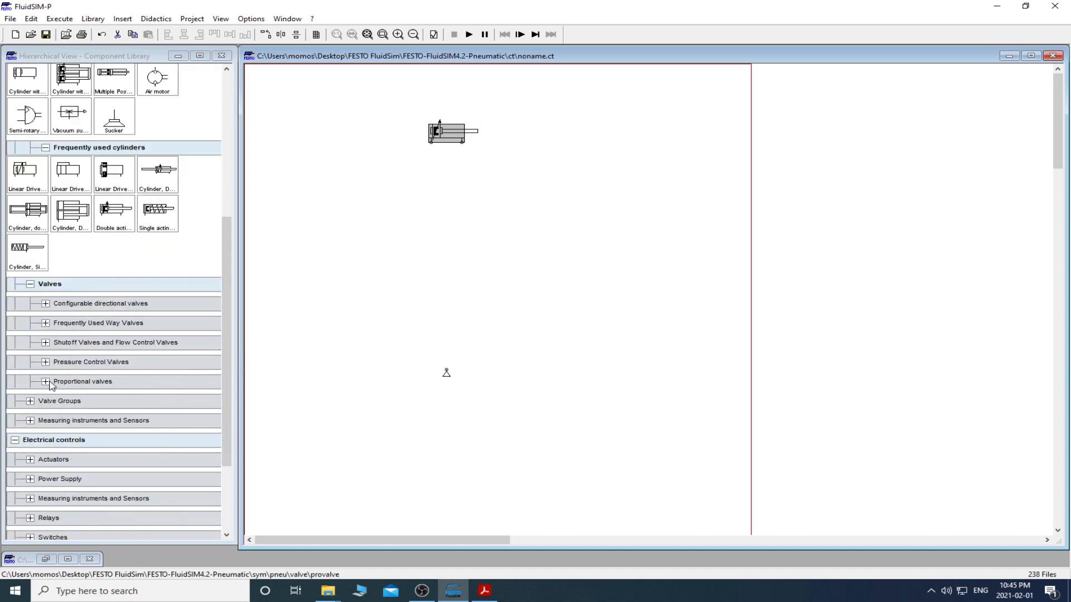
pyautogui.click(46, 304)
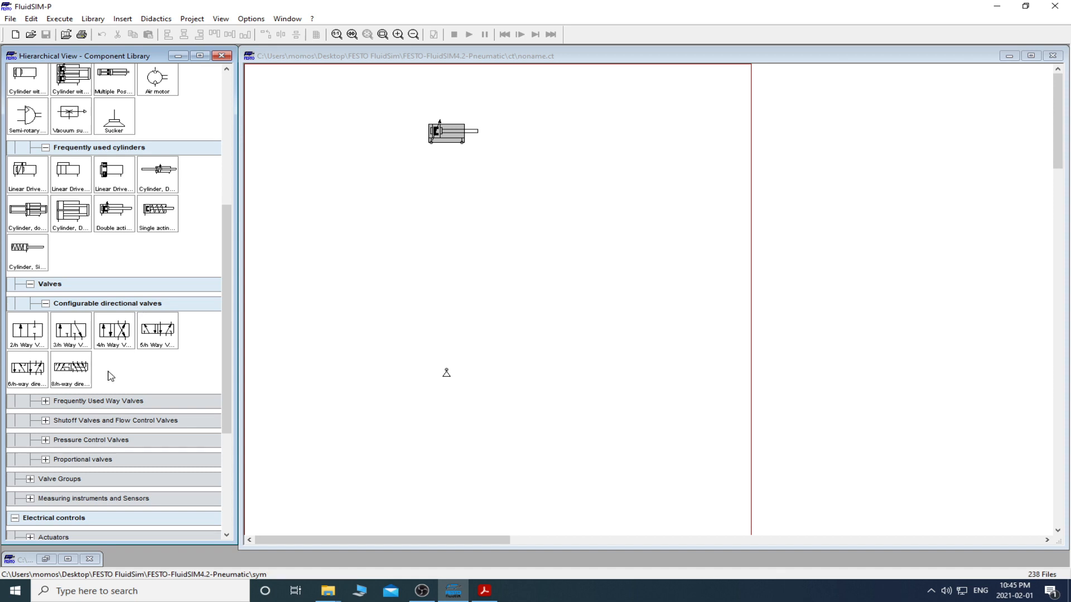
pyautogui.moveTo(156, 341); pyautogui.dragTo(451, 242)
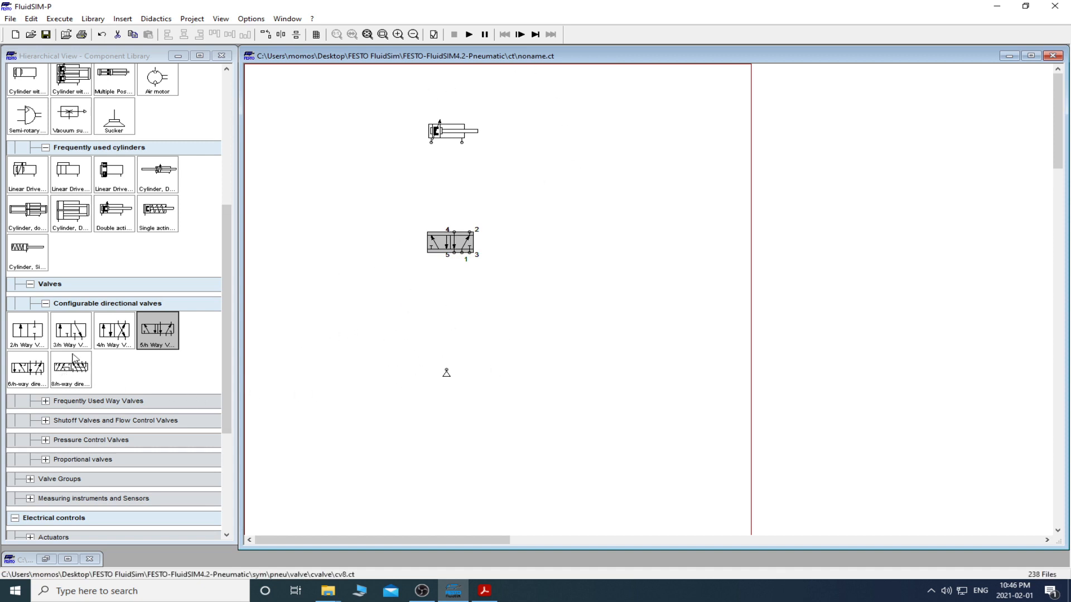
# Place two configurable 3/n way valves below the 5/n valve, one on each side, at about the same height
pyautogui.moveTo(78, 337); pyautogui.dragTo(368, 311)
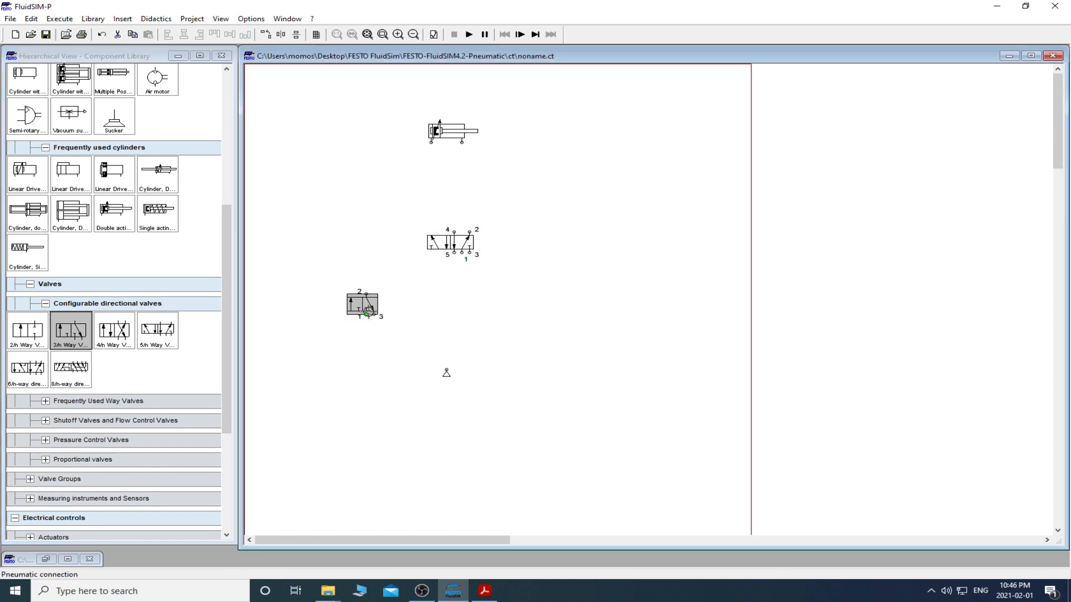
pyautogui.moveTo(75, 341); pyautogui.dragTo(549, 304)
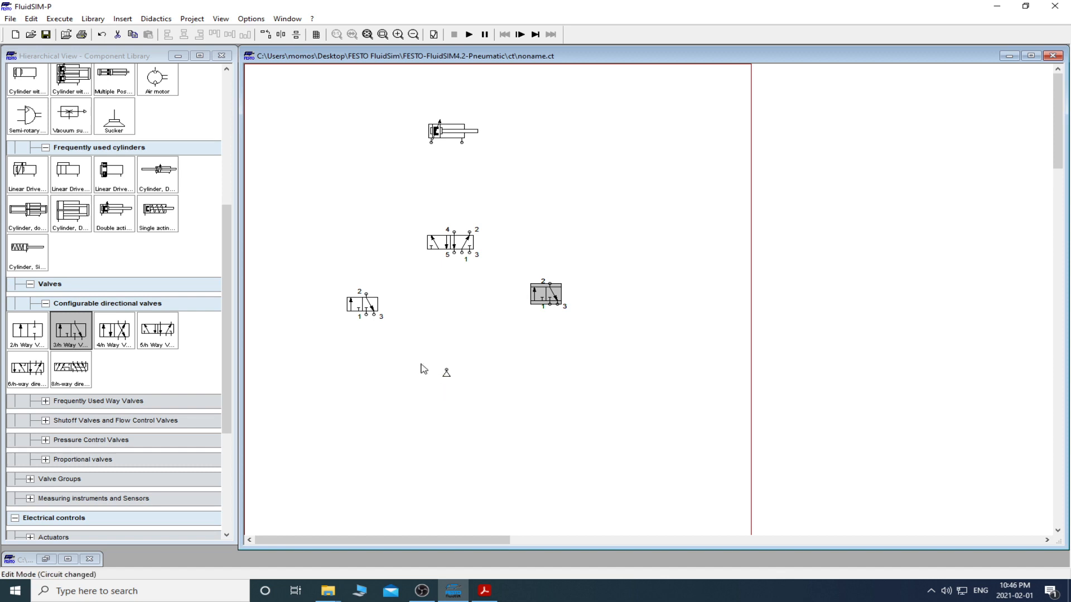
pyautogui.moveTo(359, 303); pyautogui.dragTo(356, 296)
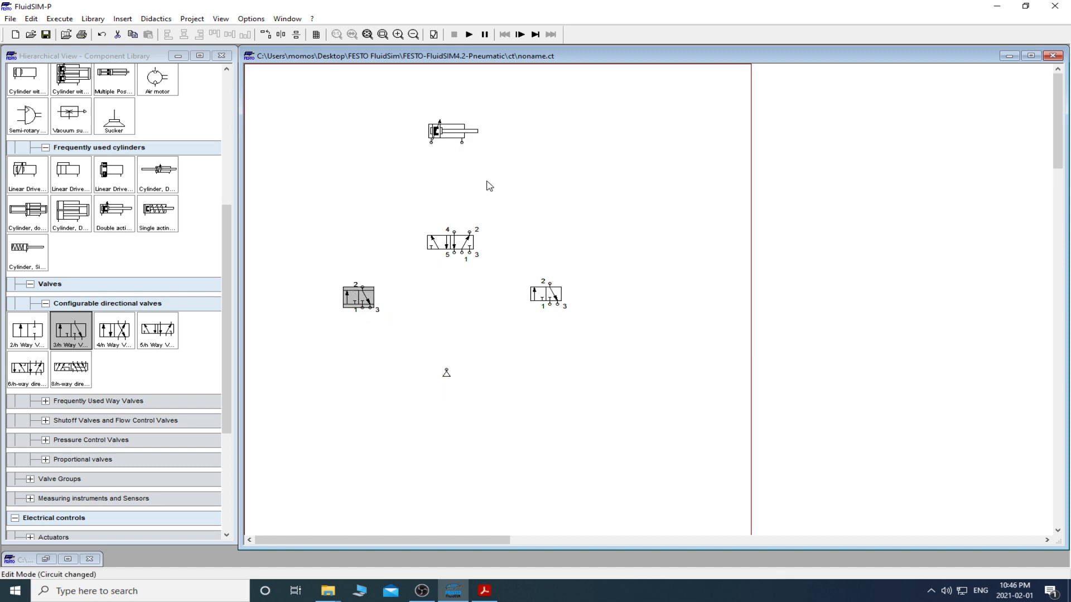
# Configure the left 3/n way valve with spring return on its right side and mechanical roller actuation on its left side
pyautogui.doubleClick(361, 299)
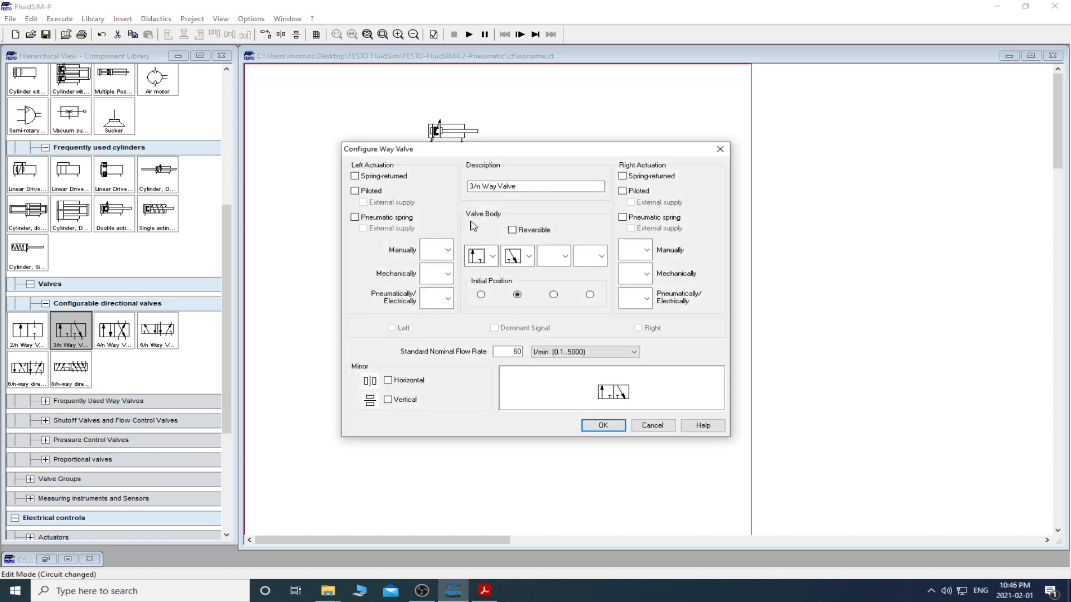
pyautogui.click(622, 176)
pyautogui.doubleClick(622, 176)
pyautogui.click(623, 176)
pyautogui.click(623, 176)
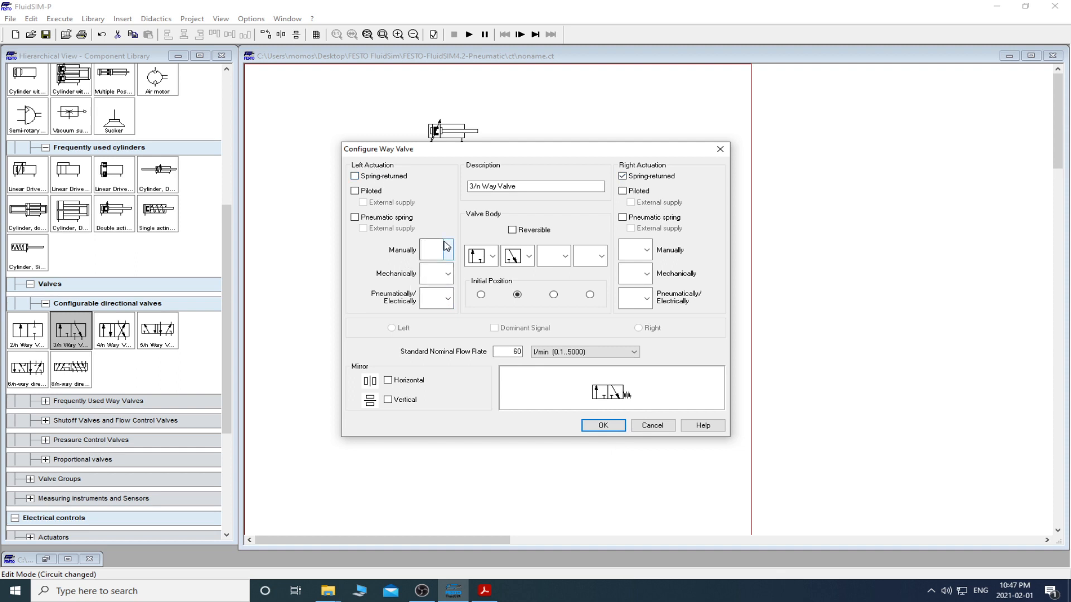
pyautogui.click(448, 274)
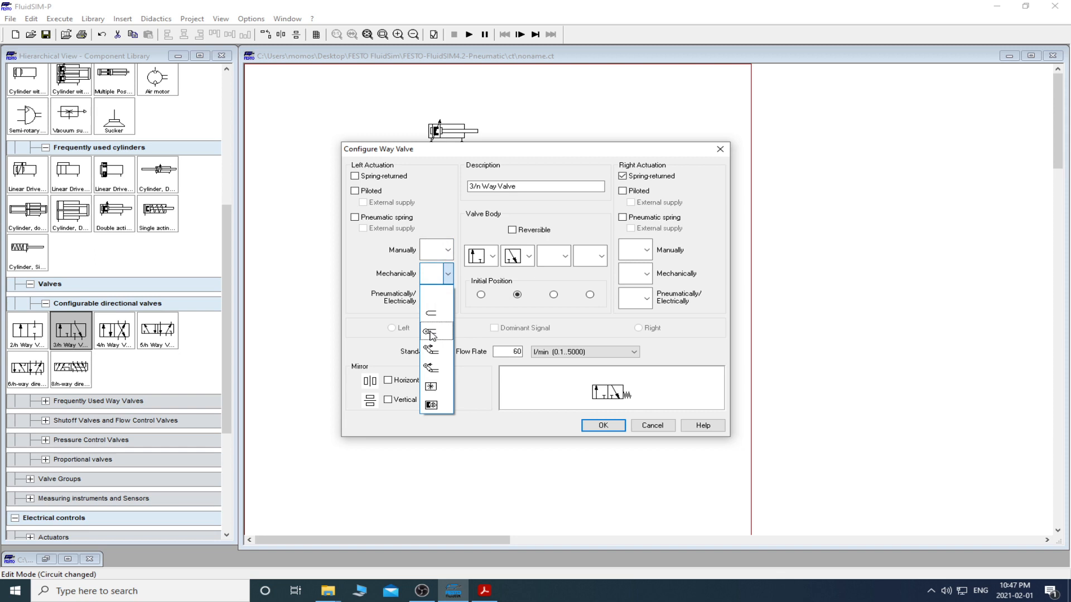
pyautogui.click(430, 334)
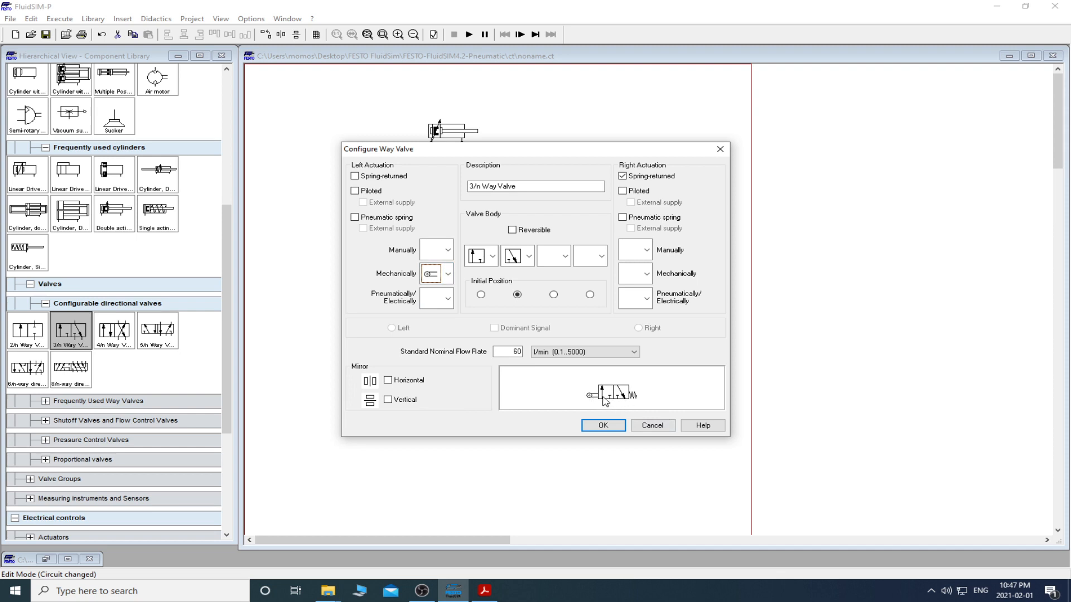
pyautogui.click(603, 427)
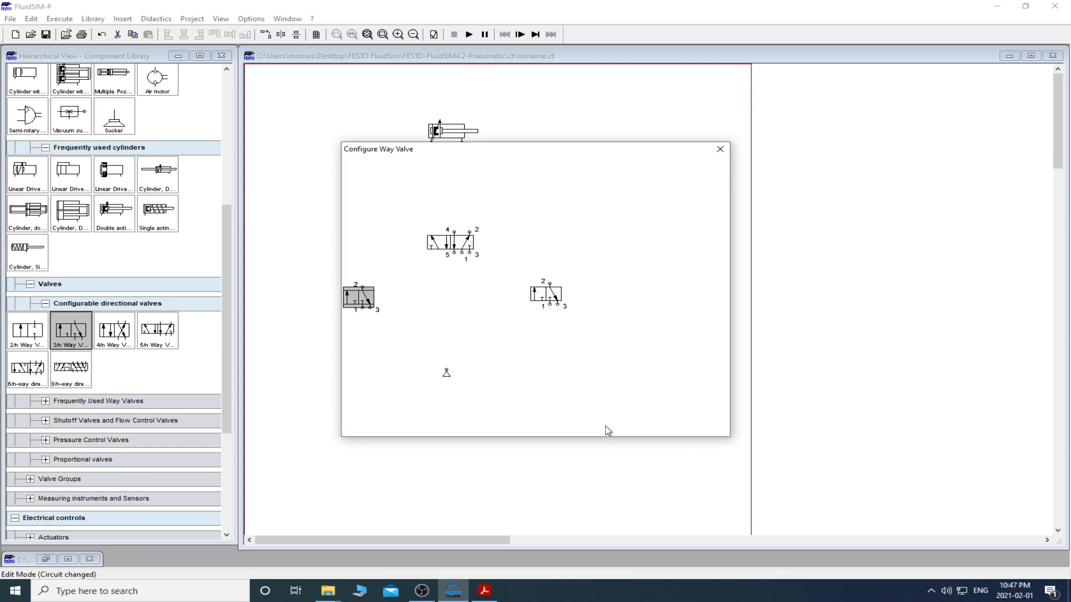
# Configure the right 3/n way valve with spring return on its left side and mechanical roller actuation on its right side
pyautogui.doubleClick(547, 299)
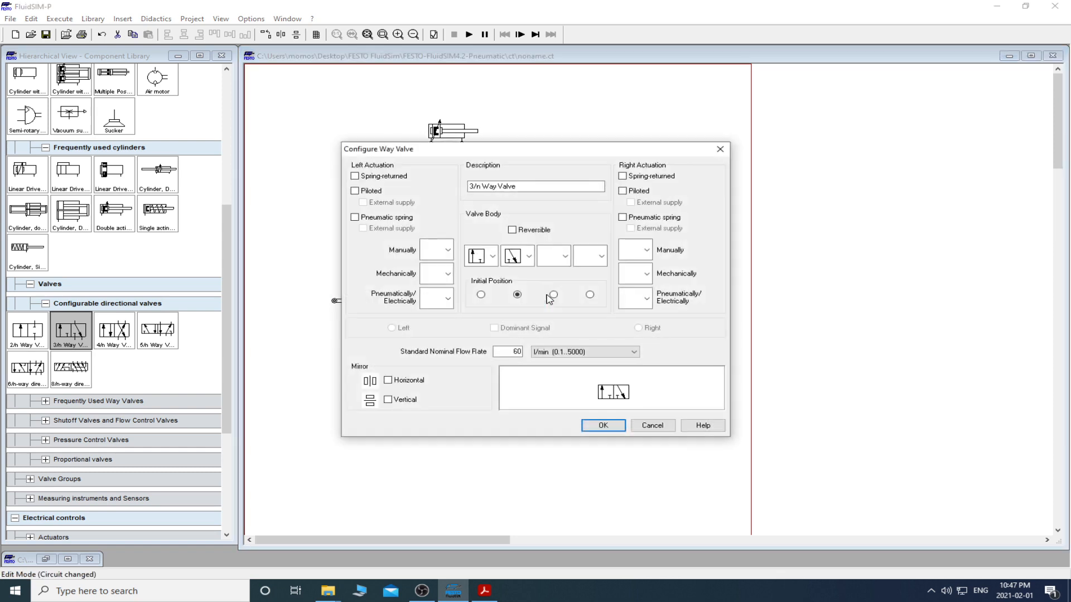
pyautogui.click(382, 177)
pyautogui.click(631, 278)
pyautogui.click(629, 300)
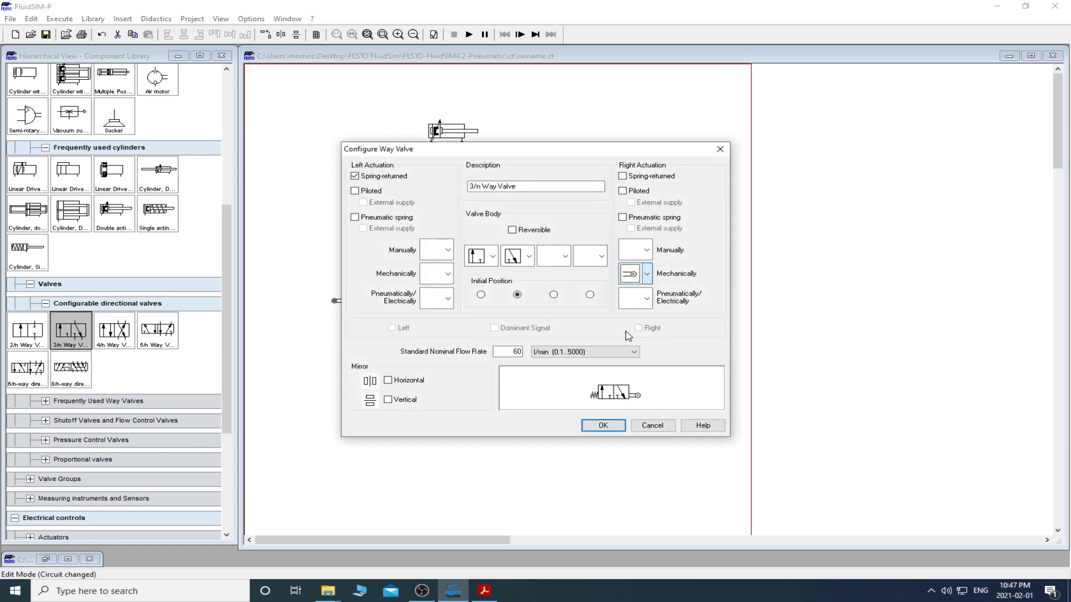
pyautogui.click(602, 426)
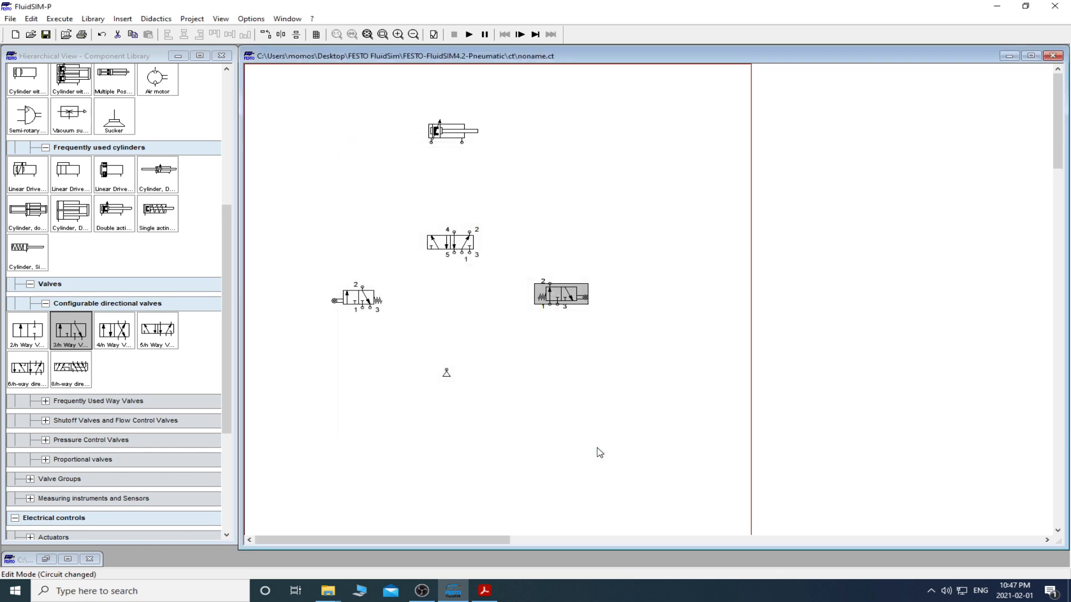
# Configure the 5/n way valve with direct pneumatic actuation on both its left and right sides
pyautogui.doubleClick(450, 244)
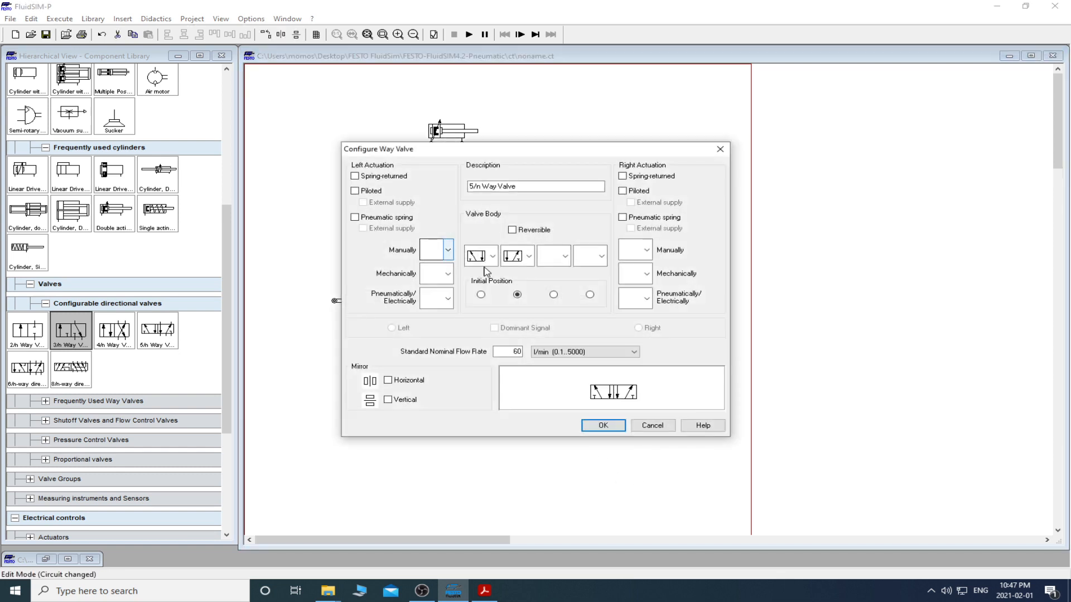
pyautogui.click(448, 299)
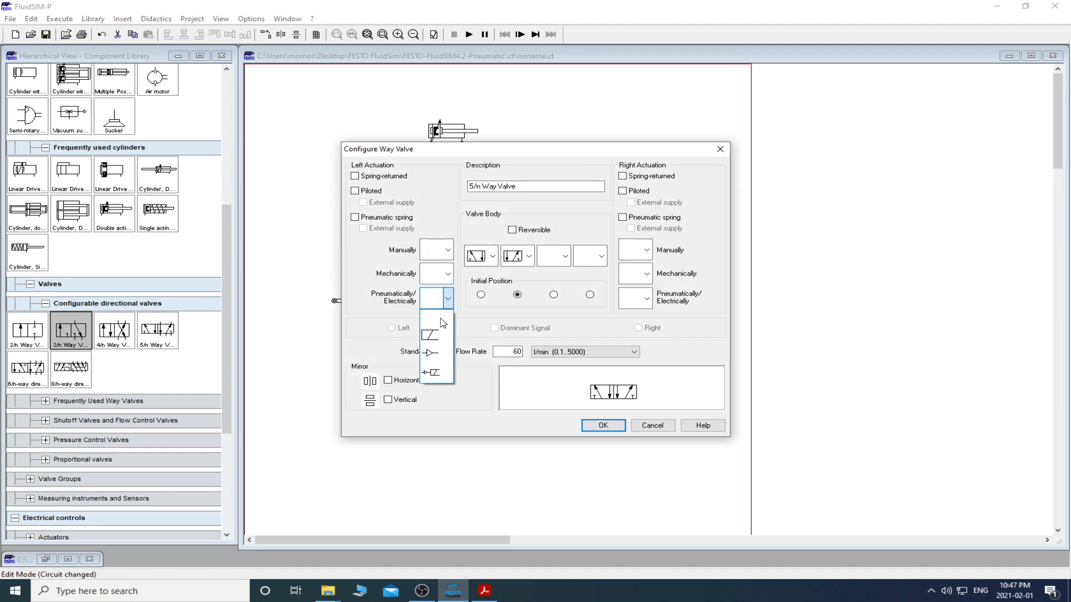
pyautogui.click(437, 356)
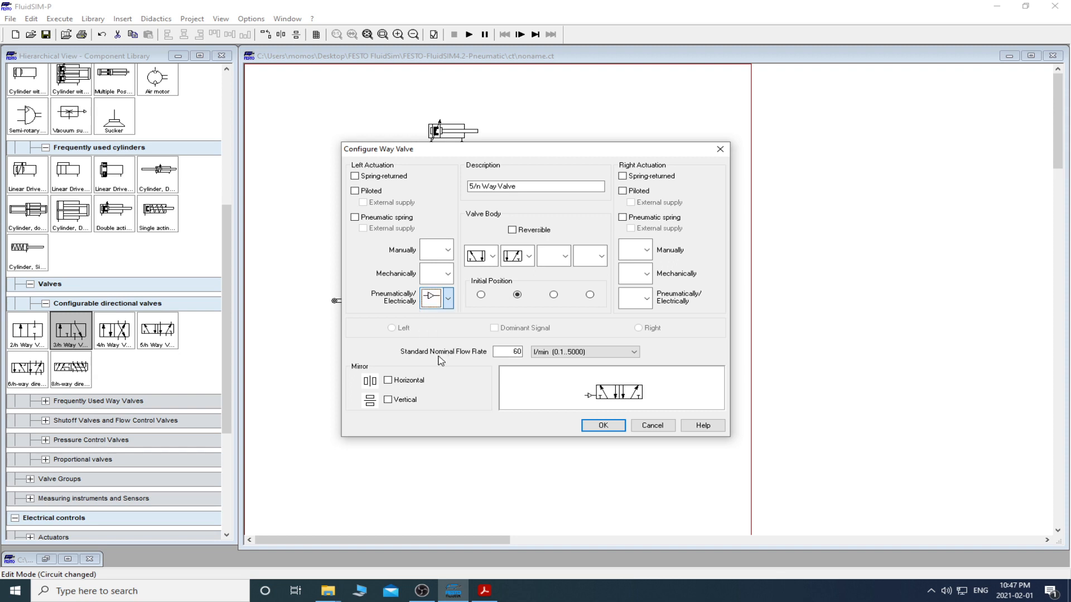
pyautogui.click(642, 301)
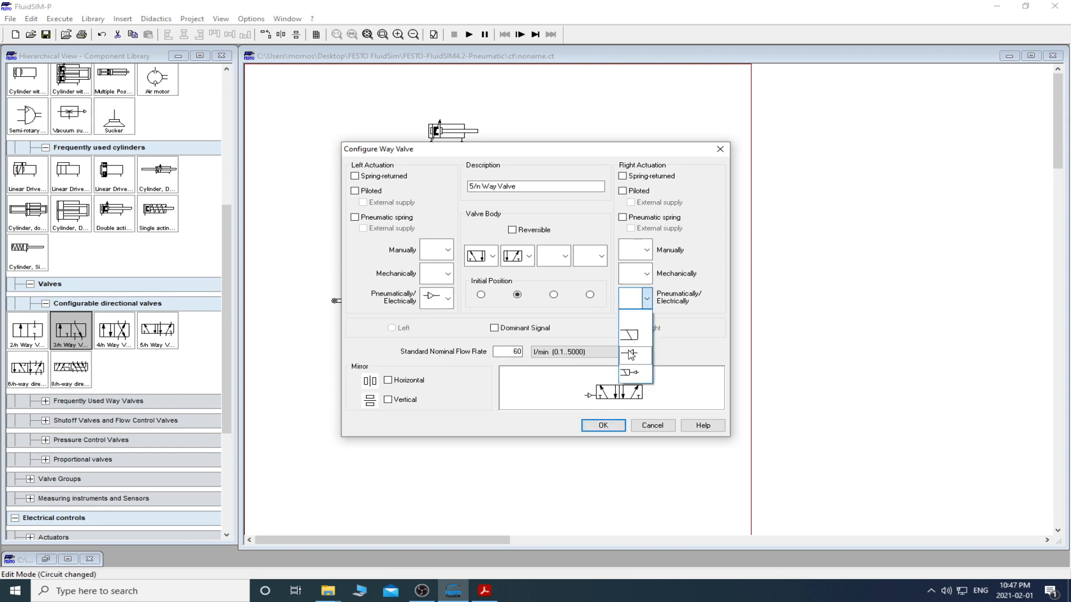
pyautogui.click(629, 360)
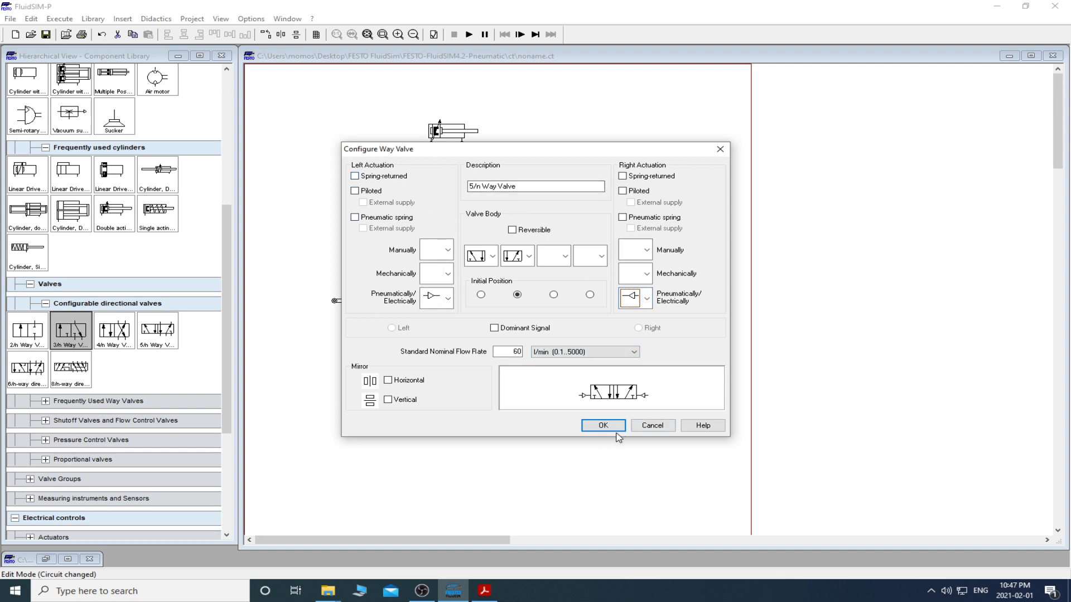
pyautogui.click(601, 425)
pyautogui.click(489, 338)
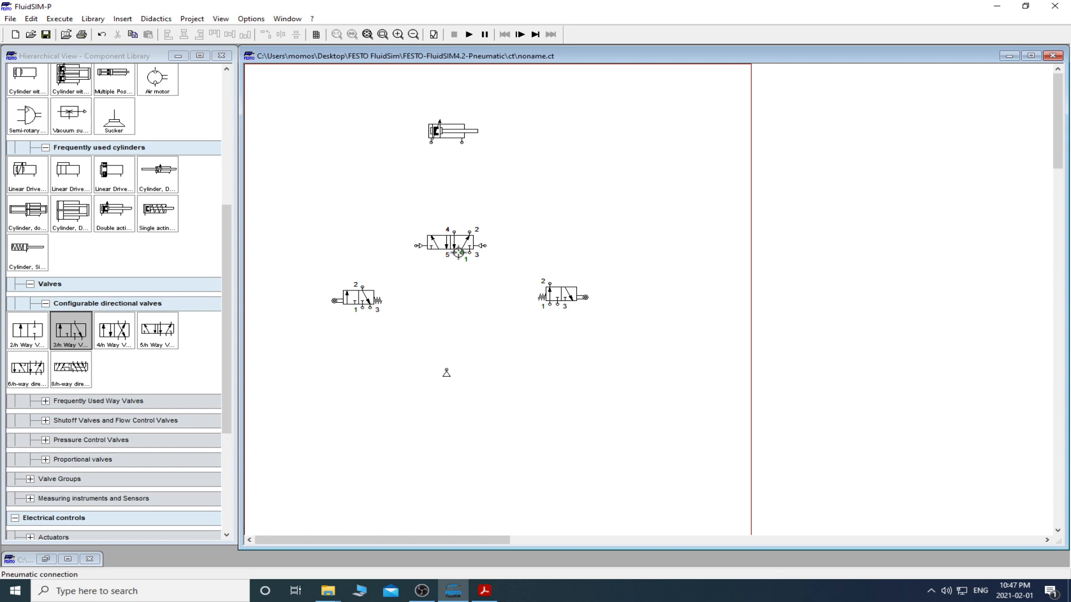
# Set the terminator of port 3 on the left 3/n way valve to the exhaust triangle with a stem
pyautogui.doubleClick(371, 308)
pyautogui.click(534, 358)
pyautogui.doubleClick(370, 308)
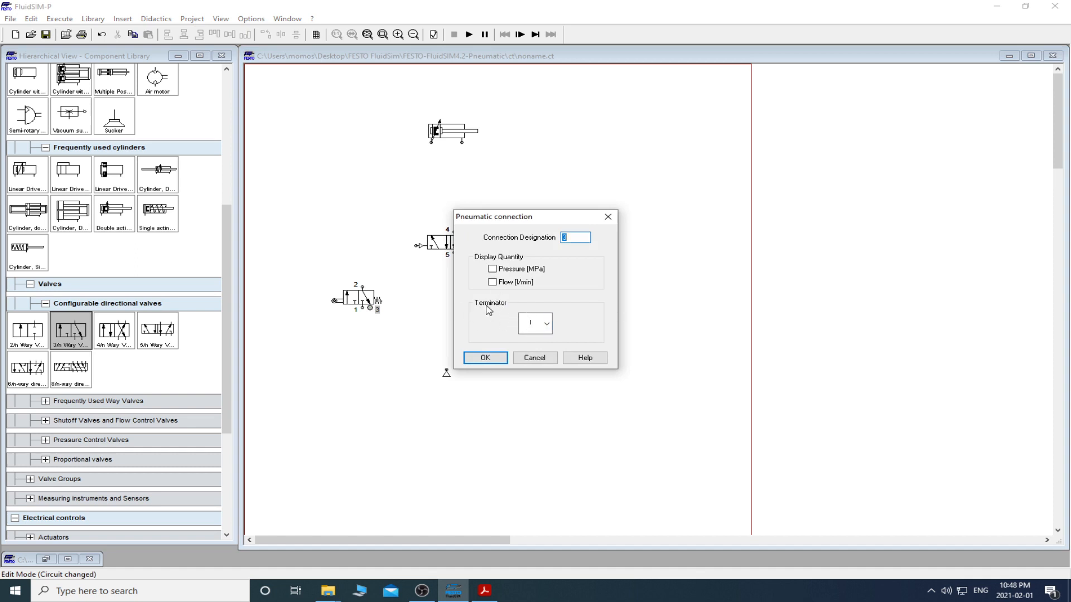
pyautogui.click(543, 328)
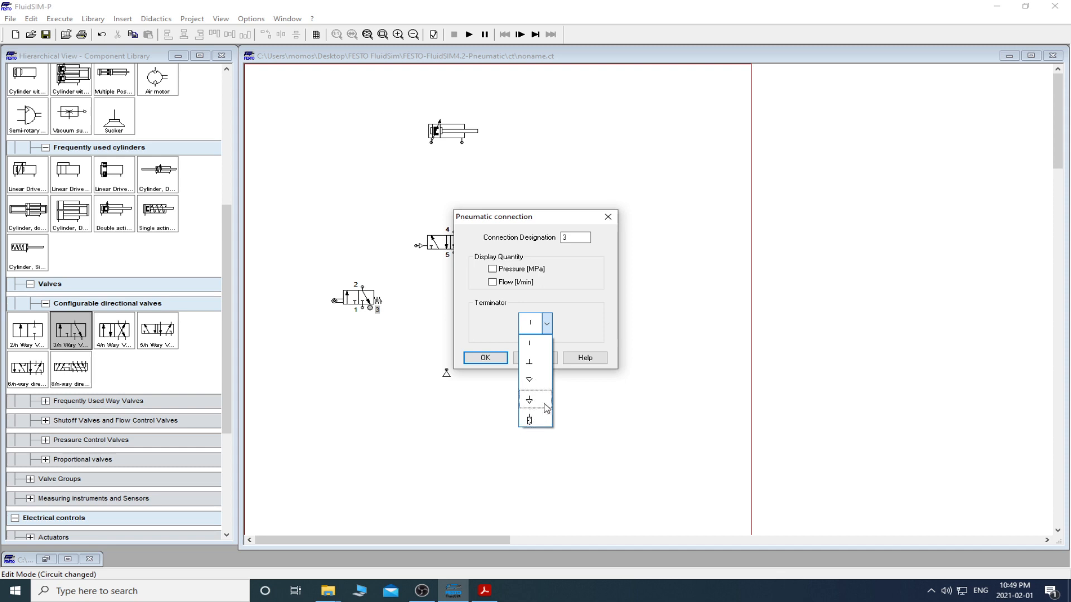
pyautogui.click(539, 406)
pyautogui.click(484, 358)
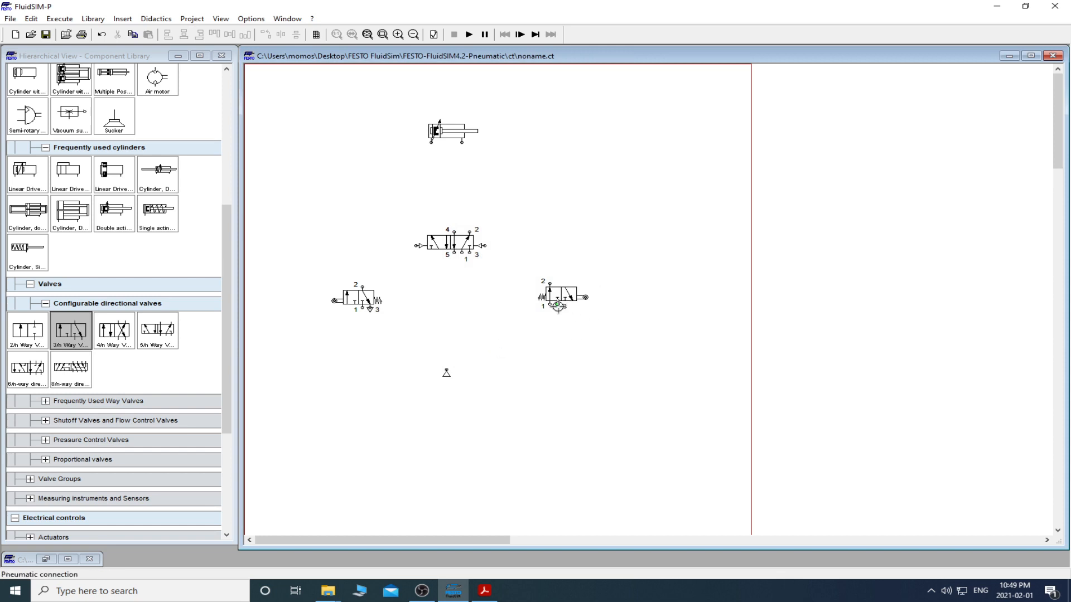
# Set the terminator of port 3 on the right 3/n way valve to the exhaust triangle with a stem
pyautogui.doubleClick(557, 305)
pyautogui.click(537, 324)
pyautogui.click(530, 400)
pyautogui.click(485, 357)
# Set the terminators of exhaust ports 5 and 3 on the 5/n way valve to the exhaust triangle with a stem
pyautogui.doubleClick(457, 254)
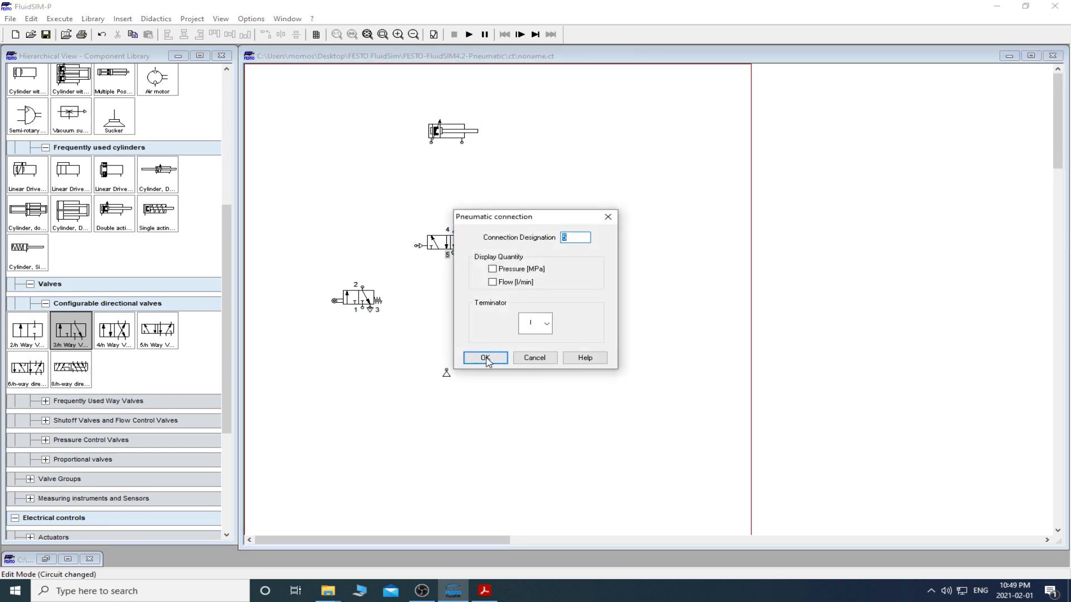
pyautogui.click(532, 326)
pyautogui.click(530, 400)
pyautogui.click(483, 357)
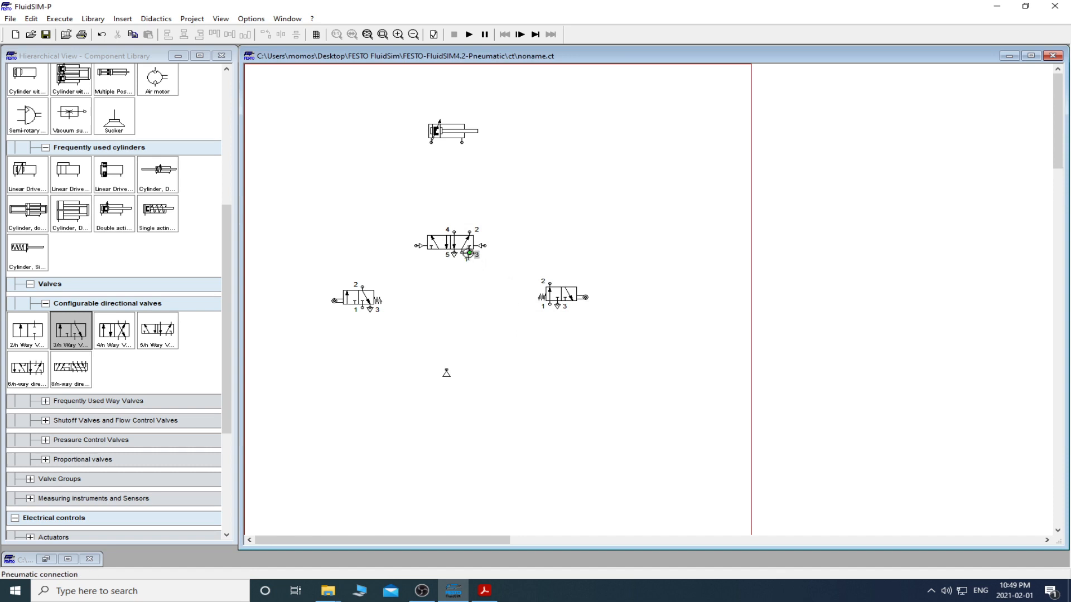
pyautogui.doubleClick(470, 253)
pyautogui.click(537, 329)
pyautogui.click(528, 399)
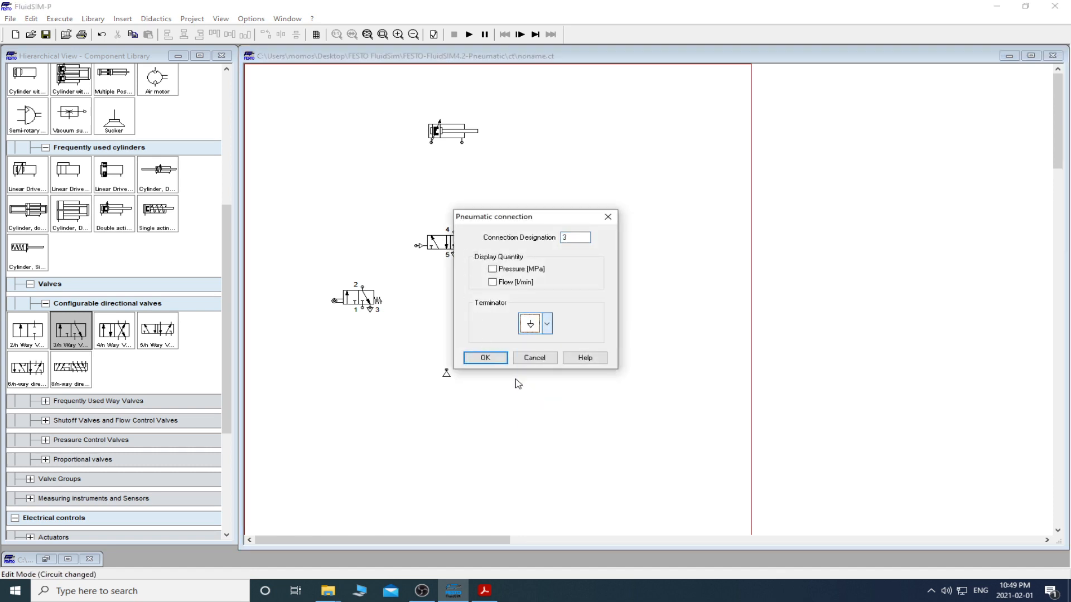
pyautogui.click(484, 357)
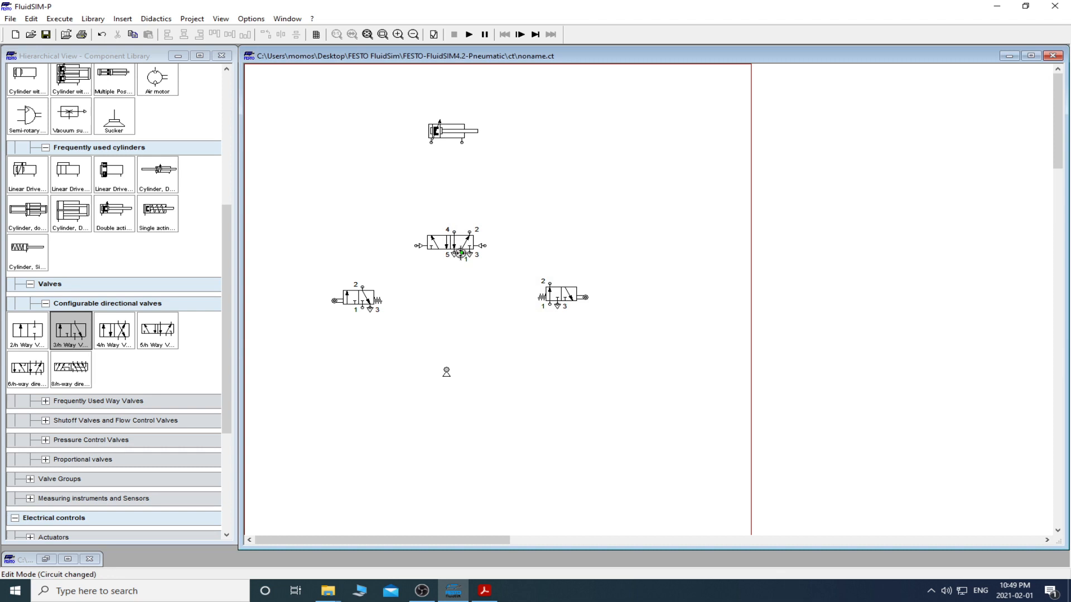
# Connect port 1 of the 5/n way valve to the compressed air supply
pyautogui.moveTo(461, 252); pyautogui.dragTo(447, 369)
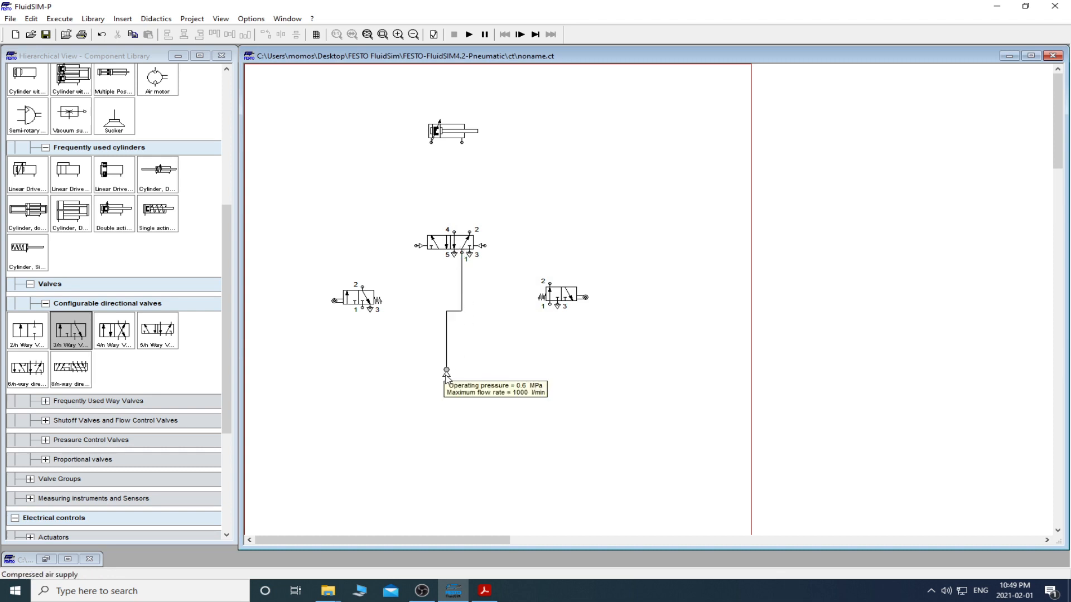
# Examine the available operating pressure and maximum flow rate units in the compressed air supply's settings
pyautogui.doubleClick(446, 374)
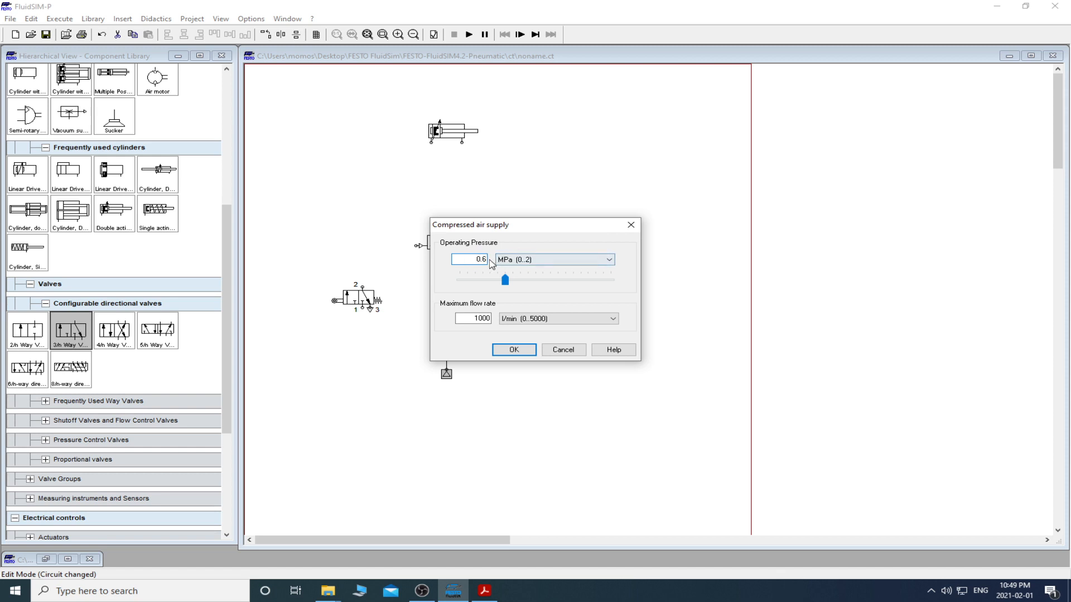
pyautogui.click(527, 260)
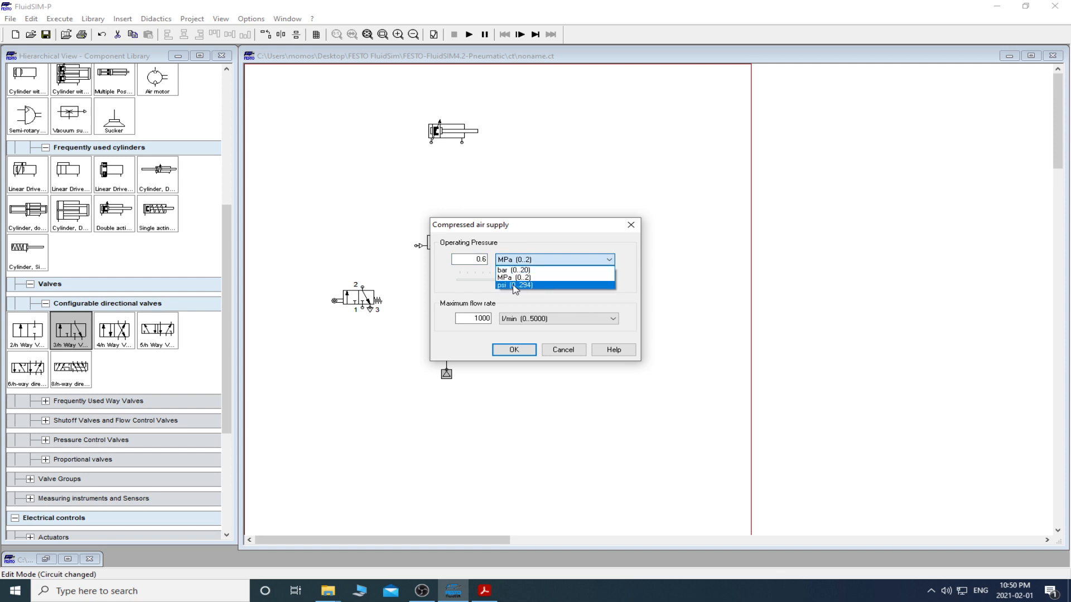
pyautogui.click(520, 285)
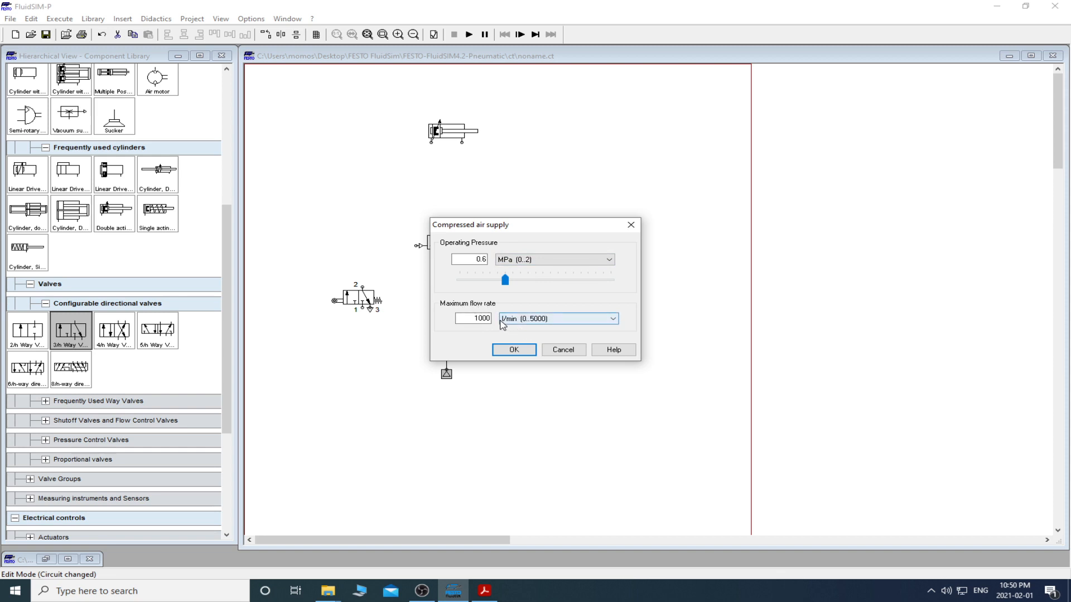
pyautogui.click(519, 321)
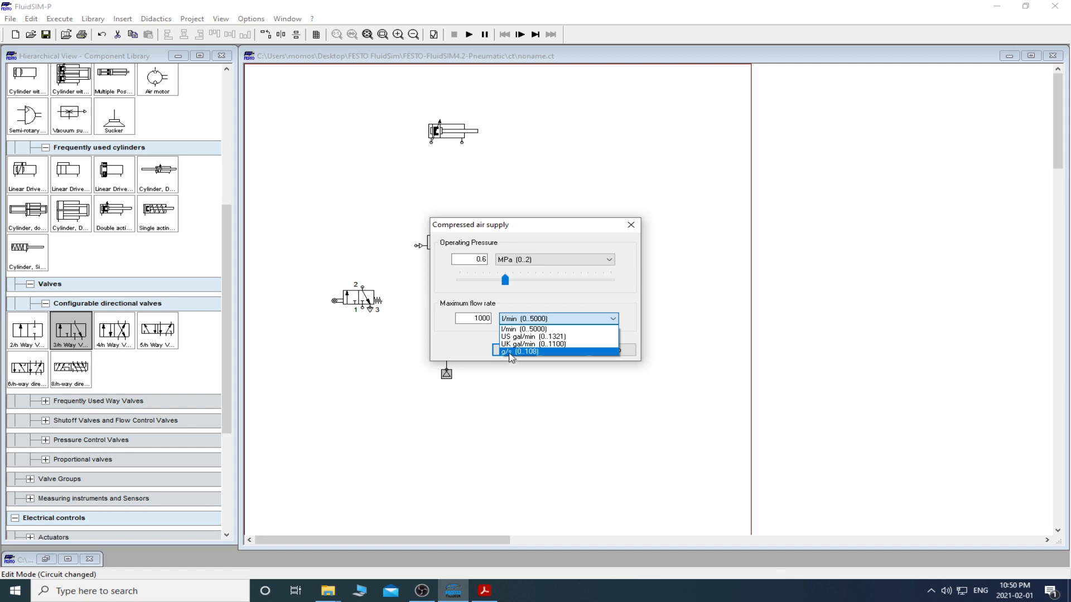
pyautogui.click(473, 342)
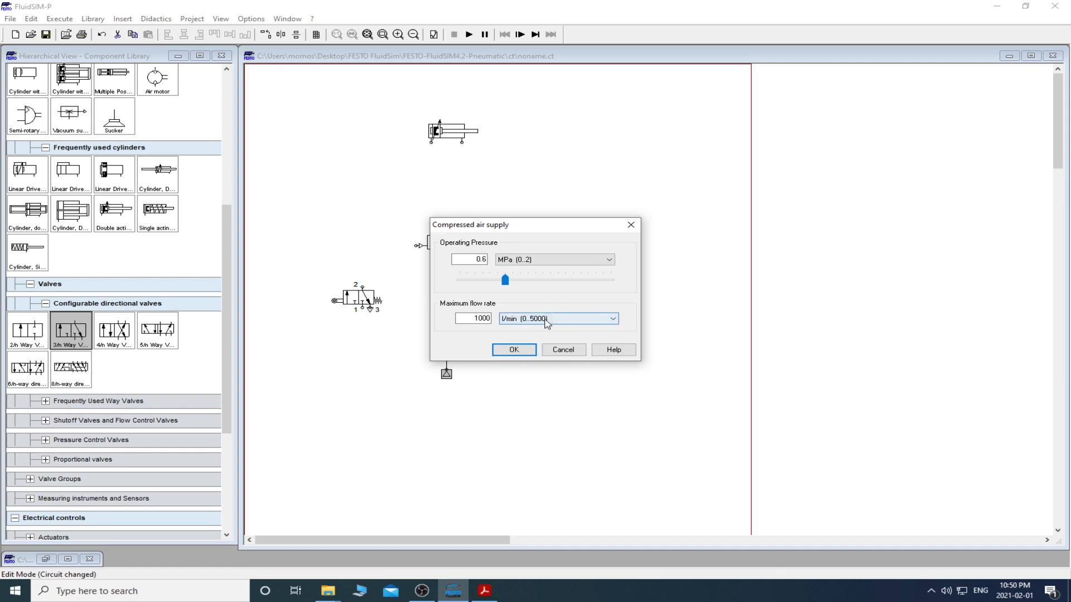
pyautogui.click(512, 350)
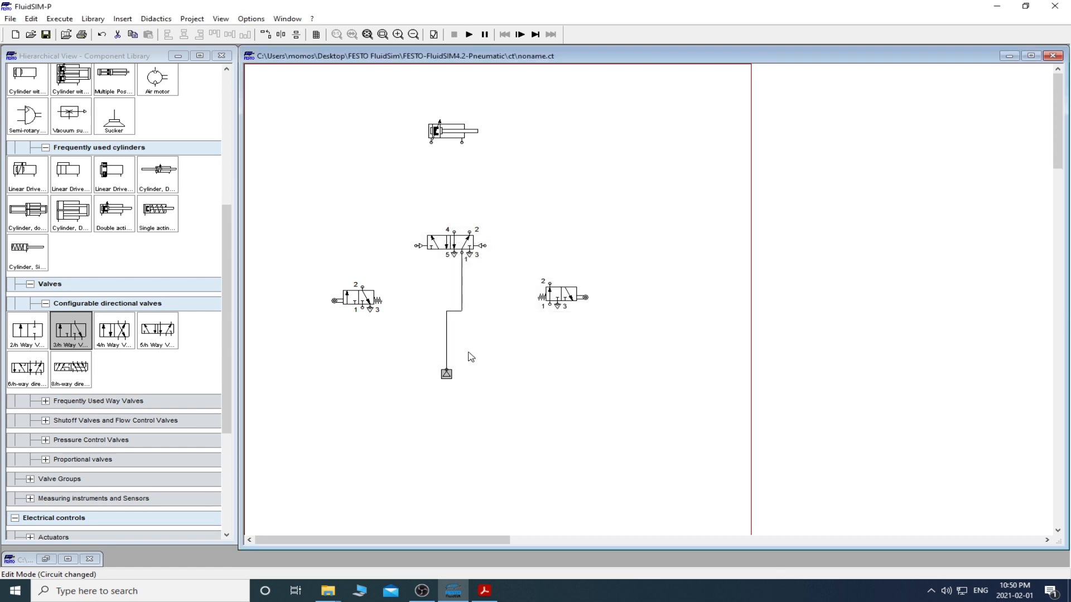
# Connect port 1 of both 3/n way valves to the supply line through a junction just above the compressed air supply
pyautogui.moveTo(446, 370)
pyautogui.mouseDown()
pyautogui.moveTo(552, 332)
pyautogui.moveTo(546, 307)
pyautogui.mouseUp()
pyautogui.moveTo(446, 369); pyautogui.dragTo(548, 305)
pyautogui.click(446, 355)
pyautogui.moveTo(445, 355); pyautogui.dragTo(549, 306)
pyautogui.moveTo(359, 307); pyautogui.dragTo(445, 355)
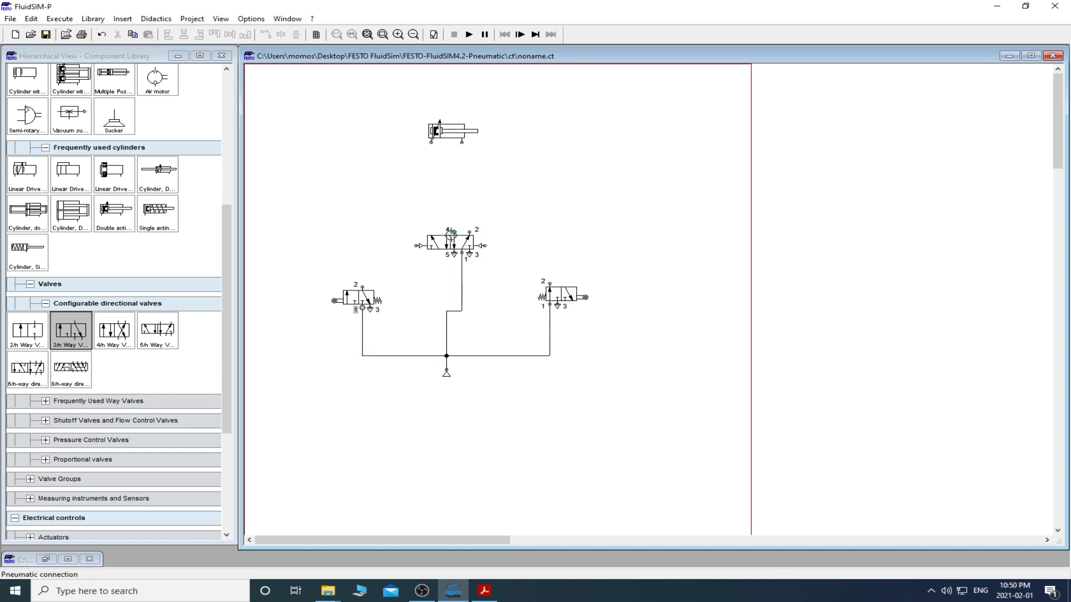
# Connect 5/n way valve ports 4 and 2 to the cylinder, and port 2 of each 3/n way valve to the pilot port on its side
pyautogui.moveTo(454, 232); pyautogui.dragTo(431, 142)
pyautogui.moveTo(473, 231); pyautogui.dragTo(461, 143)
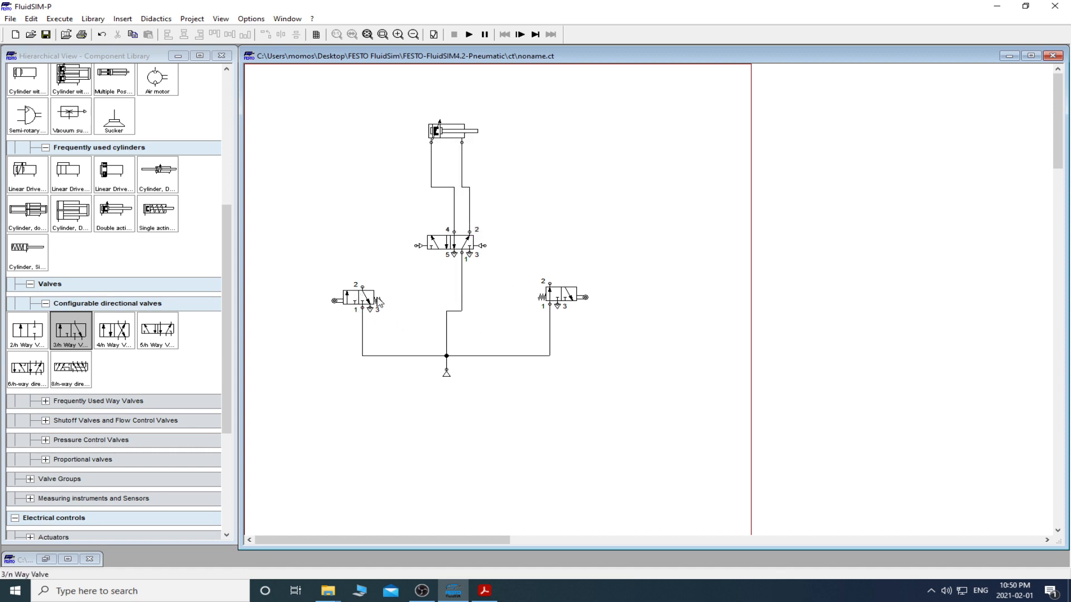
pyautogui.moveTo(403, 251); pyautogui.dragTo(418, 245)
pyautogui.moveTo(550, 283); pyautogui.dragTo(484, 245)
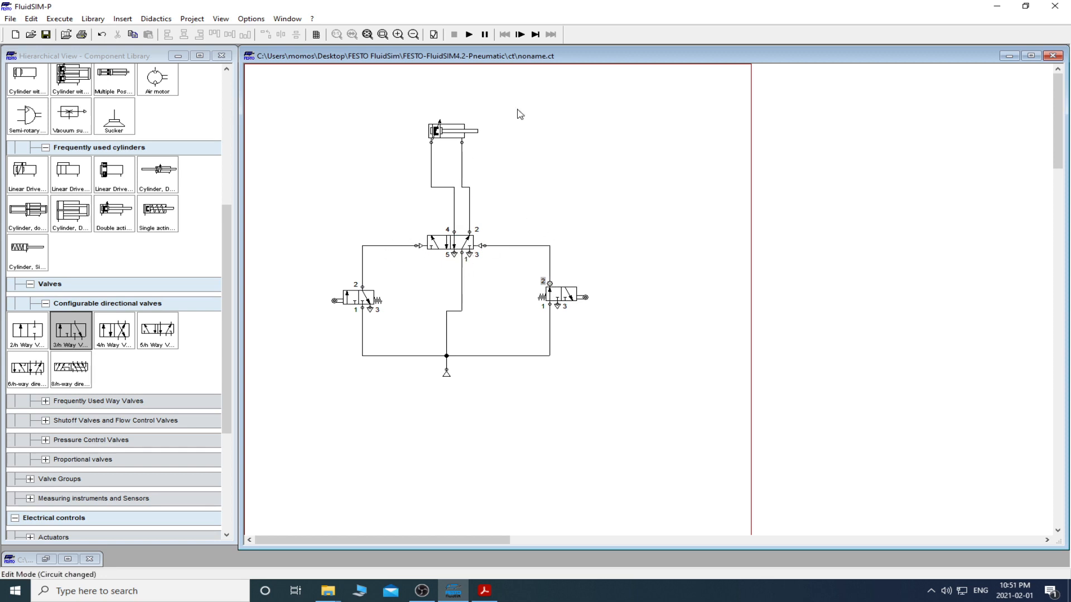
# Configure the double acting cylinder with one through piston rod and without cushioning or sensing
pyautogui.doubleClick(446, 132)
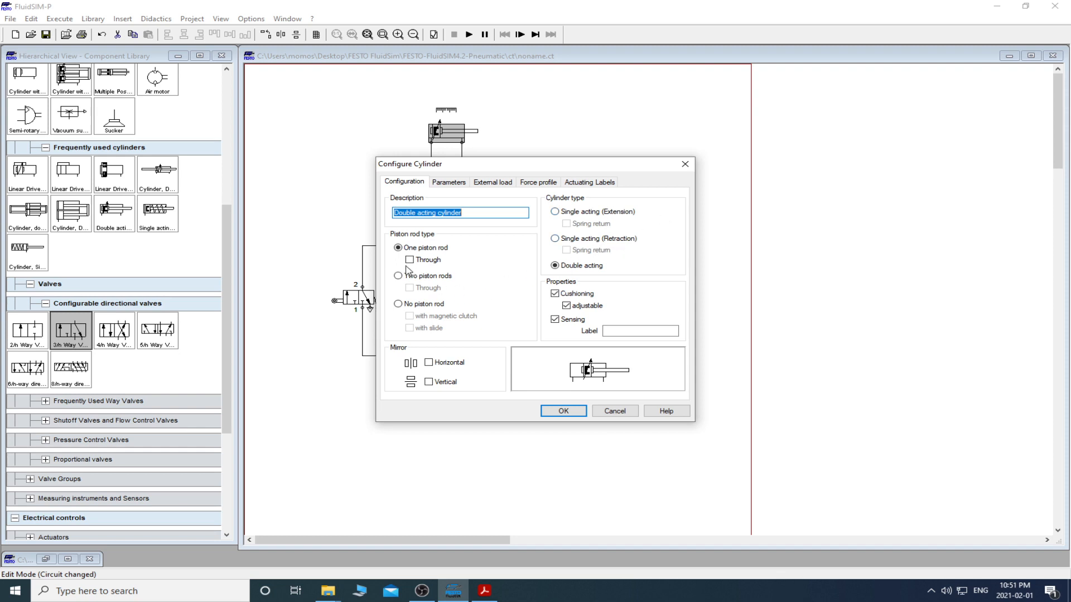
pyautogui.click(409, 261)
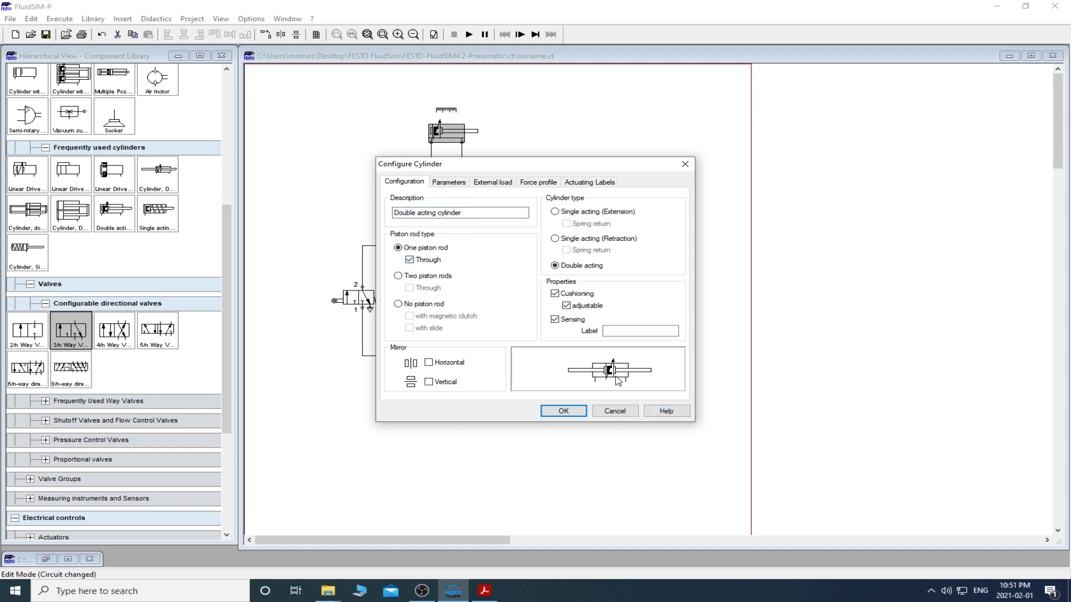
pyautogui.click(410, 261)
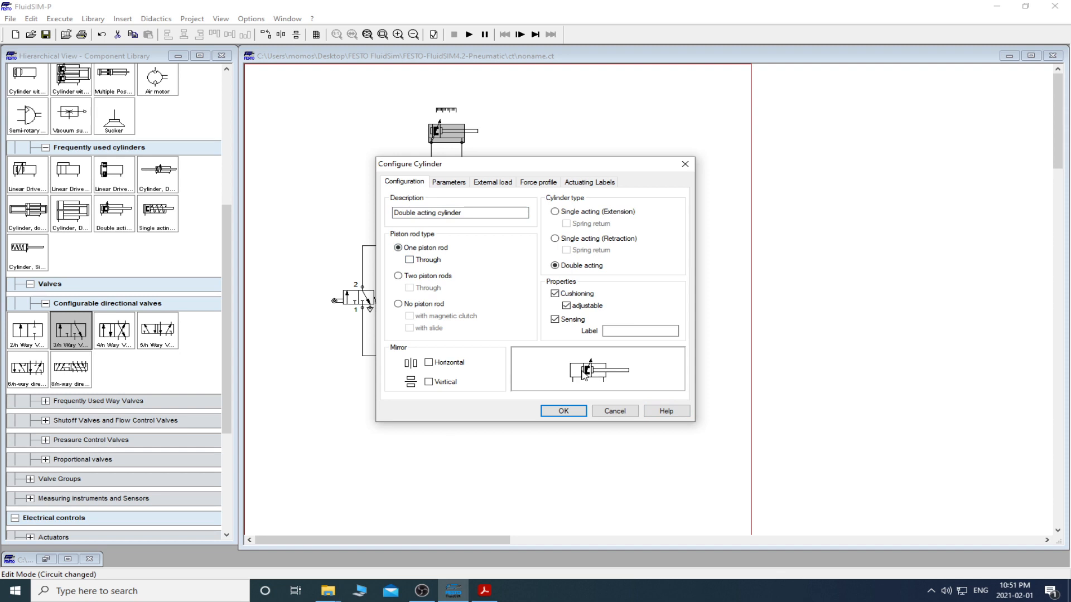
pyautogui.click(430, 260)
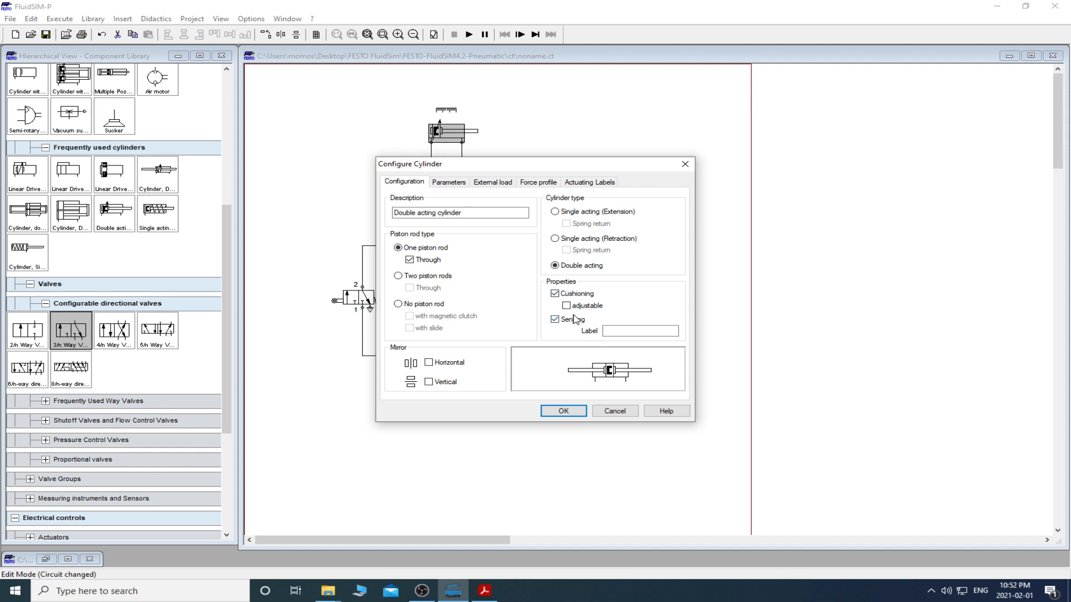
pyautogui.click(554, 294)
pyautogui.click(554, 296)
pyautogui.click(553, 296)
pyautogui.click(555, 320)
pyautogui.click(555, 320)
pyautogui.click(554, 320)
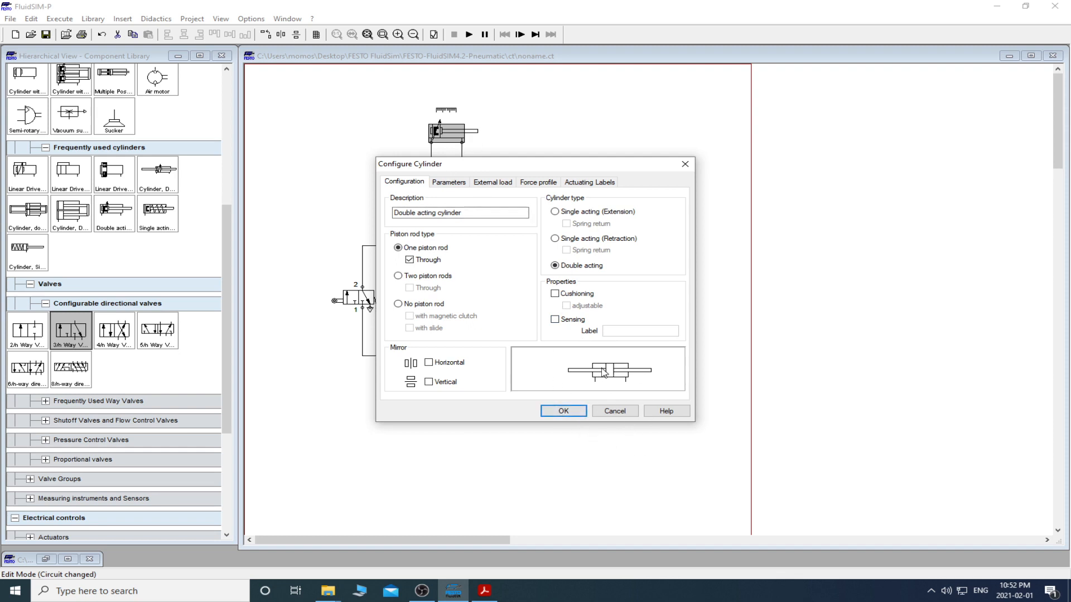
# Review the cylinder's parameters, external load, force profile and actuating labels, and apply the configuration
pyautogui.click(455, 185)
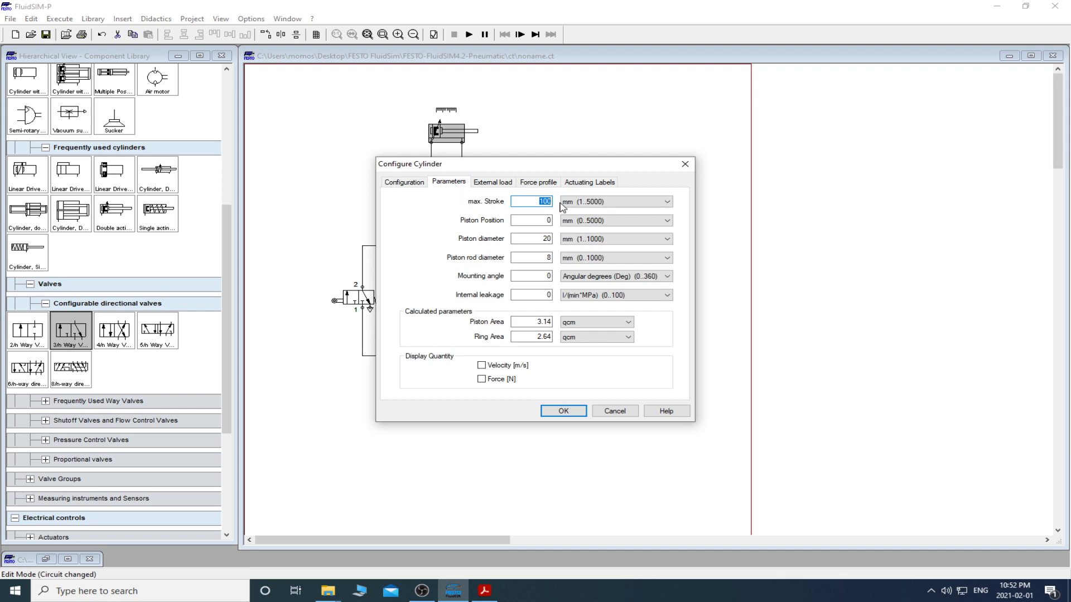
pyautogui.click(535, 201)
pyautogui.click(502, 183)
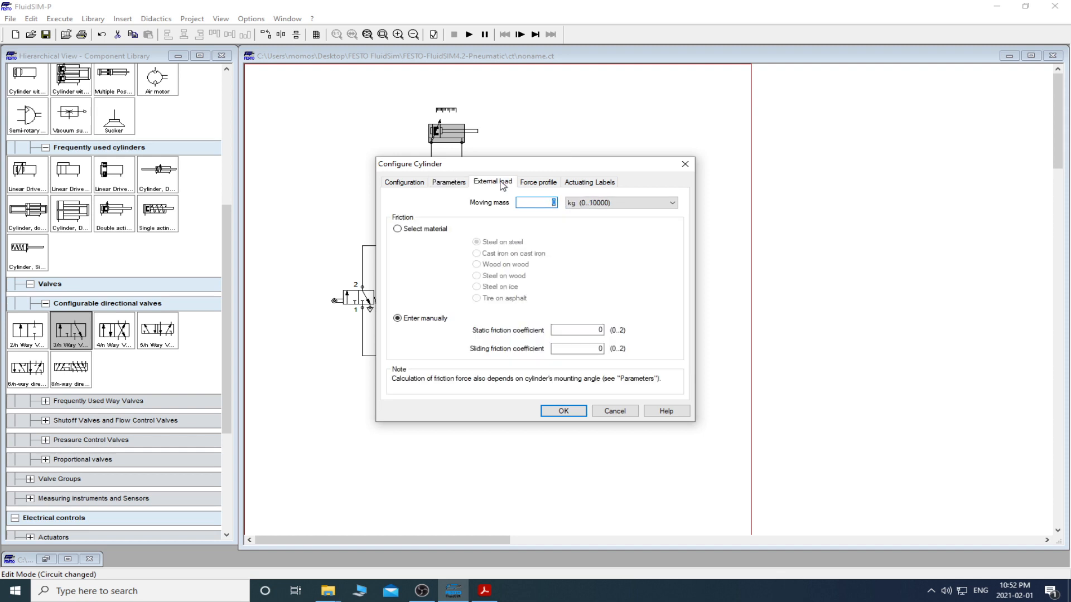
pyautogui.click(548, 185)
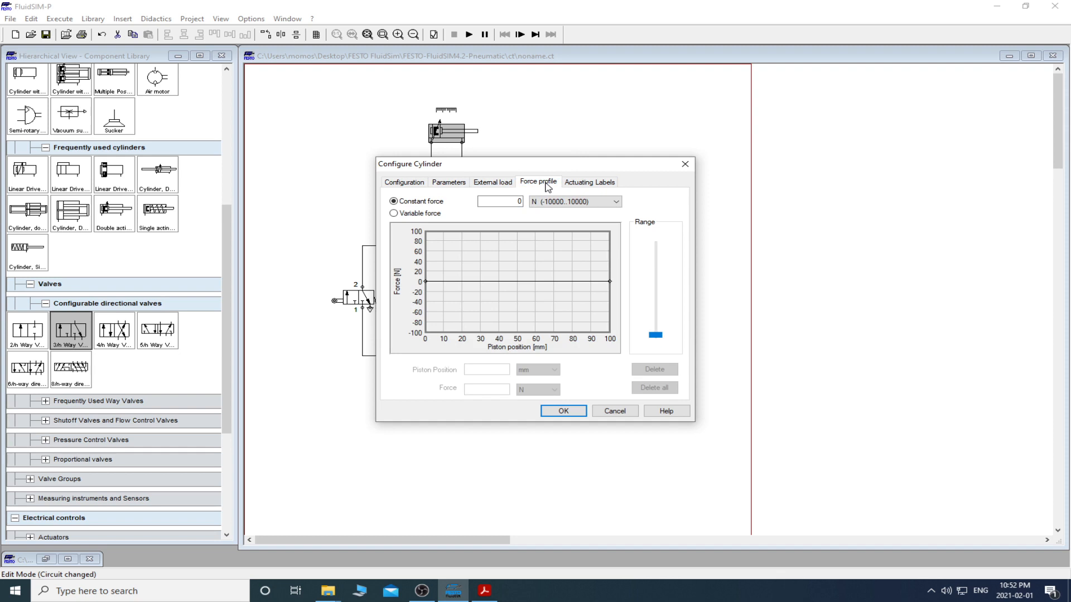
pyautogui.click(582, 190)
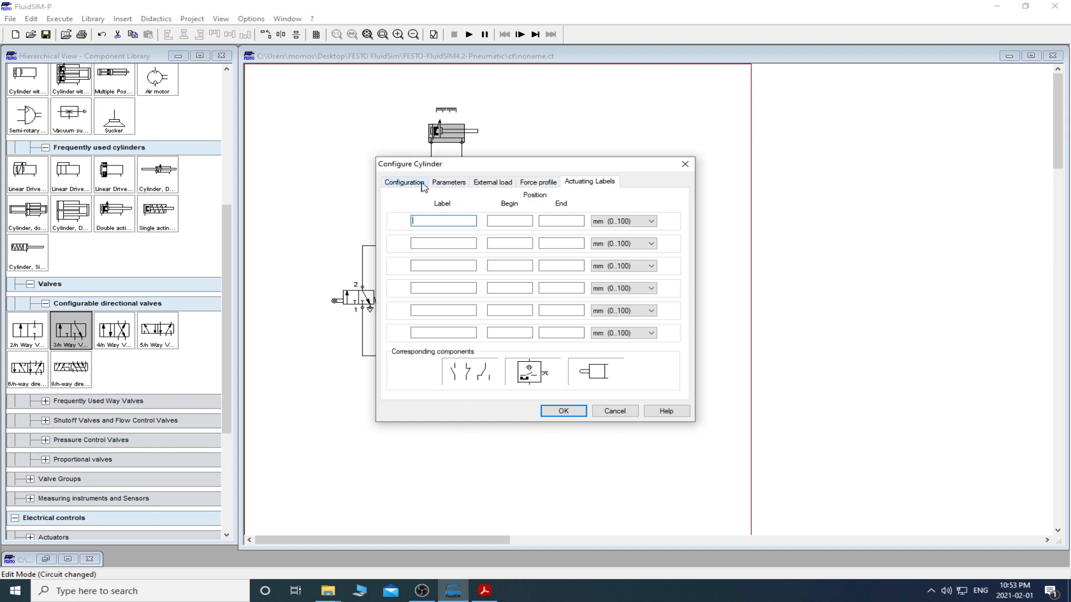
pyautogui.click(429, 184)
pyautogui.click(564, 411)
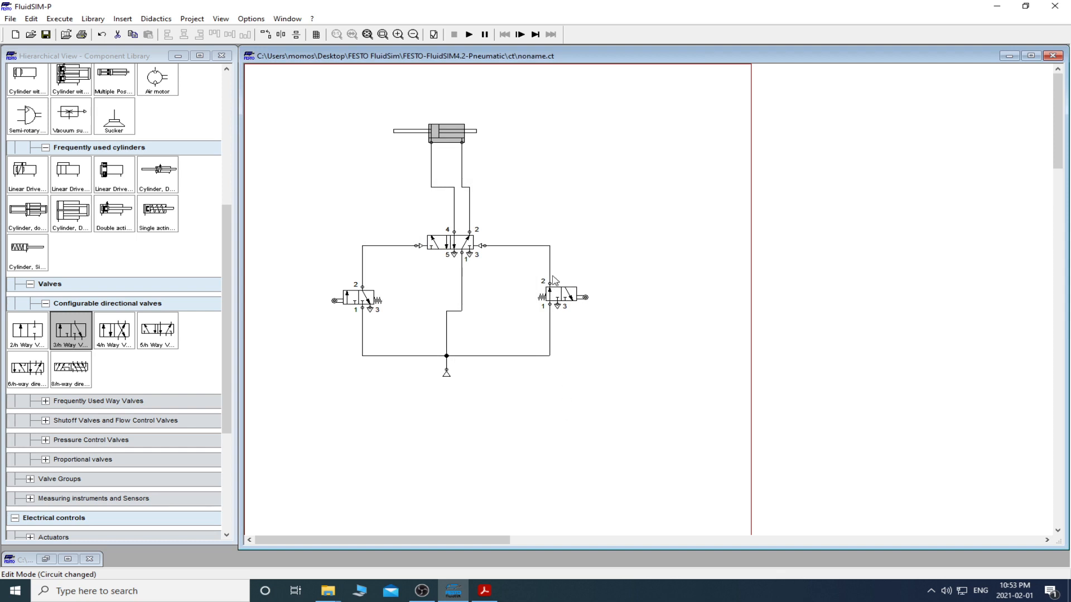
pyautogui.click(555, 183)
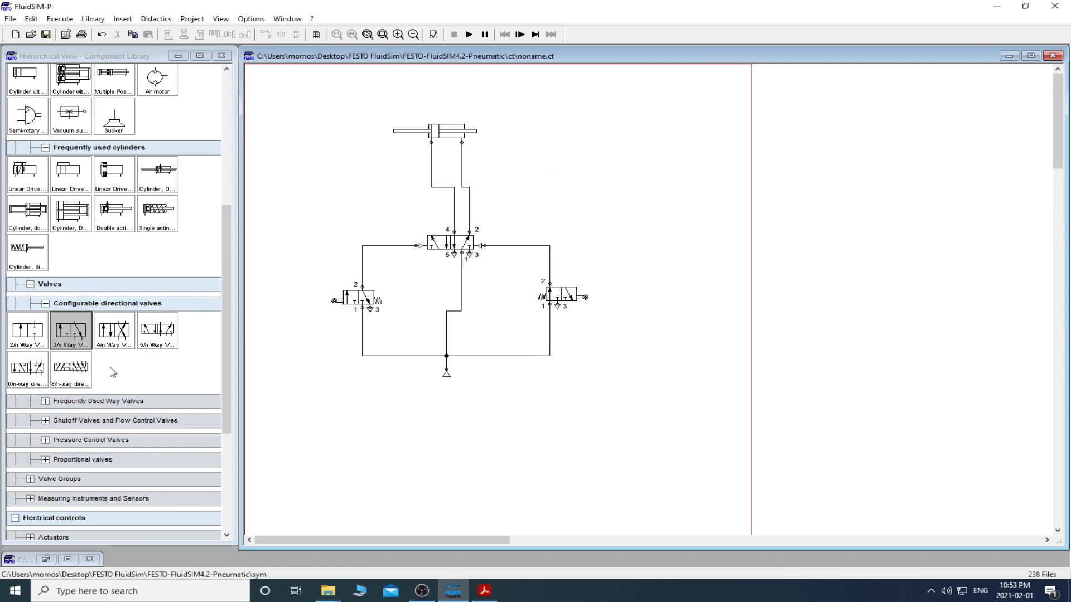
# Place a distance rule from the actuators library just above the right piston rod of the cylinder
pyautogui.scroll(-3, 119, 387)
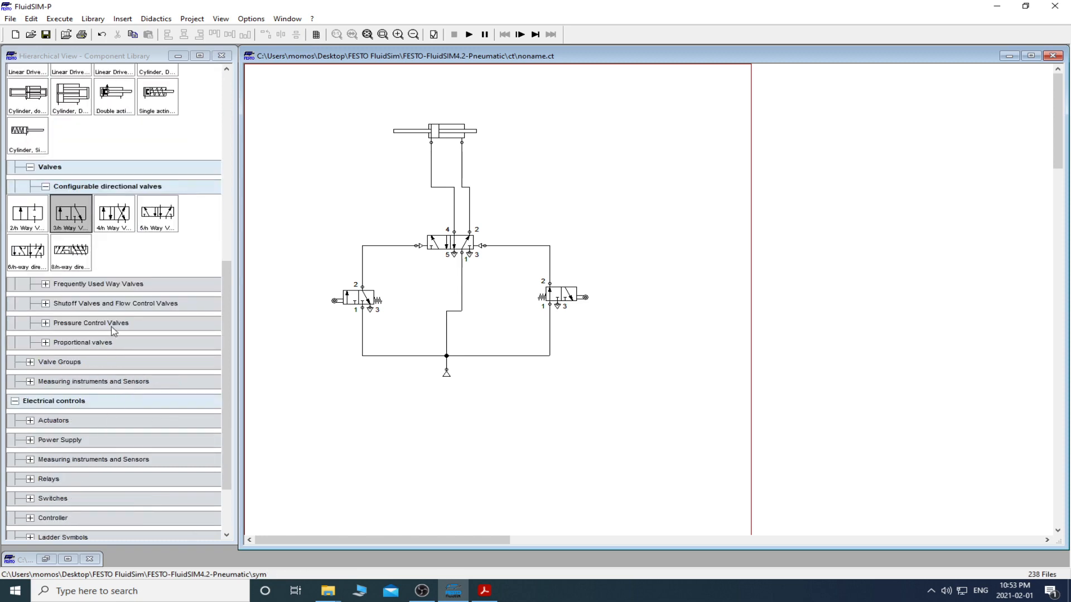
pyautogui.scroll(10, 94, 334)
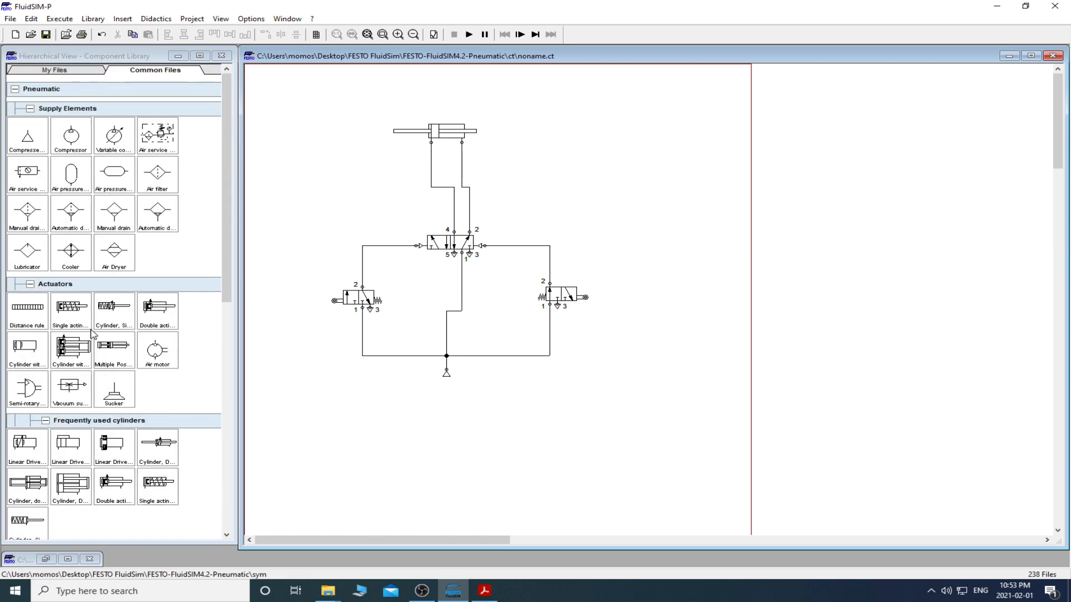
pyautogui.moveTo(28, 306); pyautogui.dragTo(492, 120)
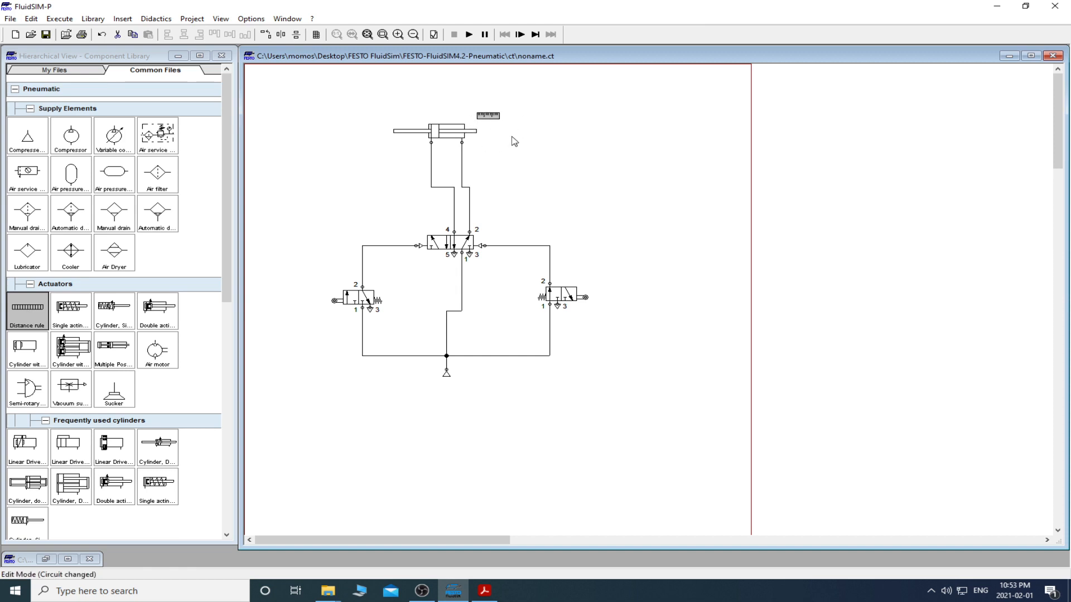
# Define distance rule label A from 0 to 10 mm and label B from 90 to 100 mm
pyautogui.doubleClick(487, 116)
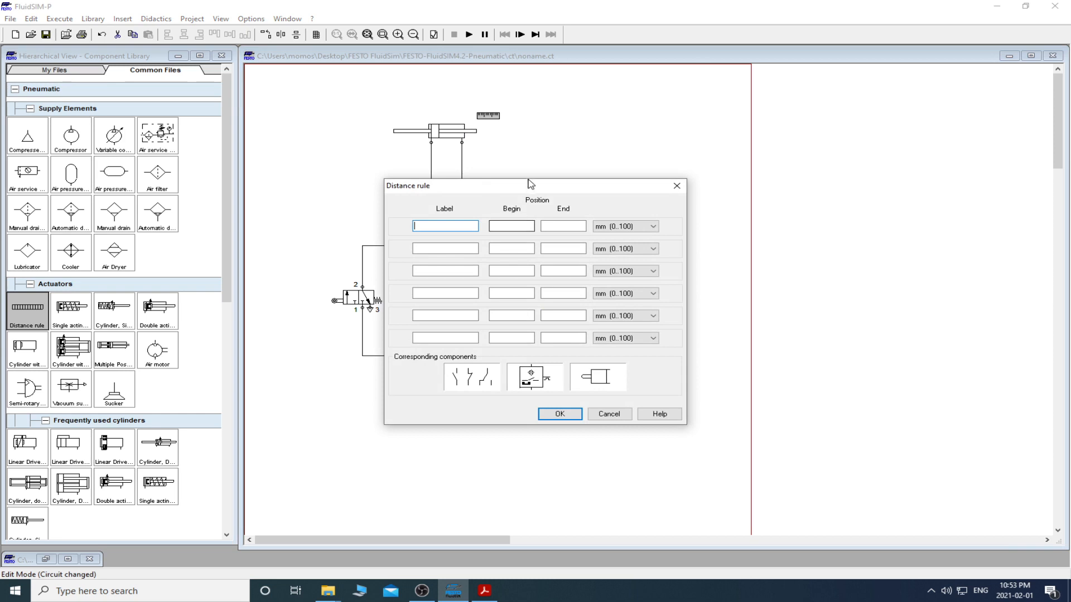
pyautogui.moveTo(519, 186); pyautogui.dragTo(660, 191)
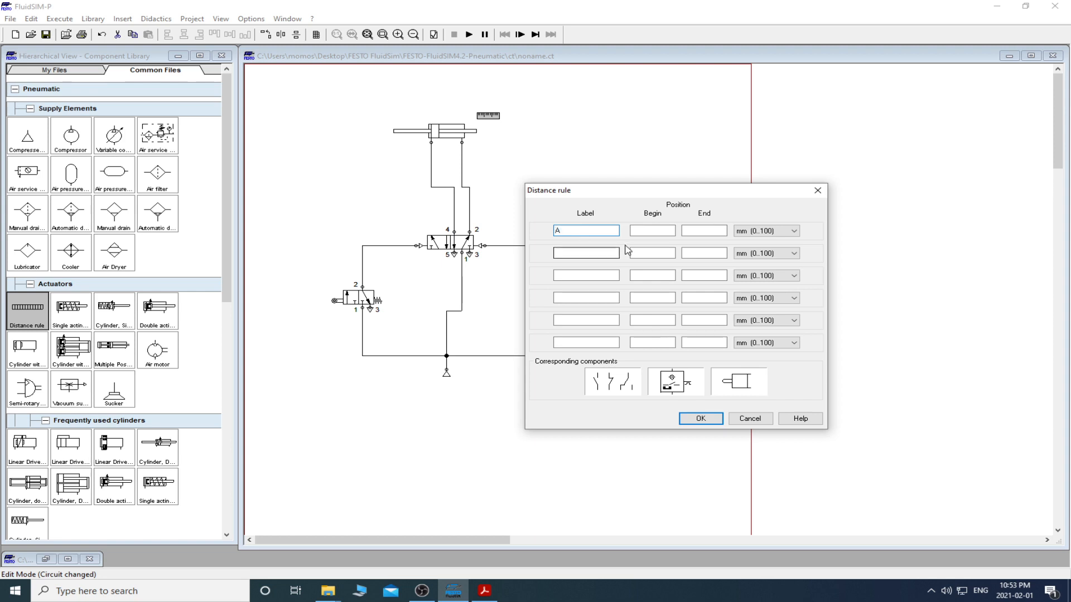
pyautogui.click(658, 231)
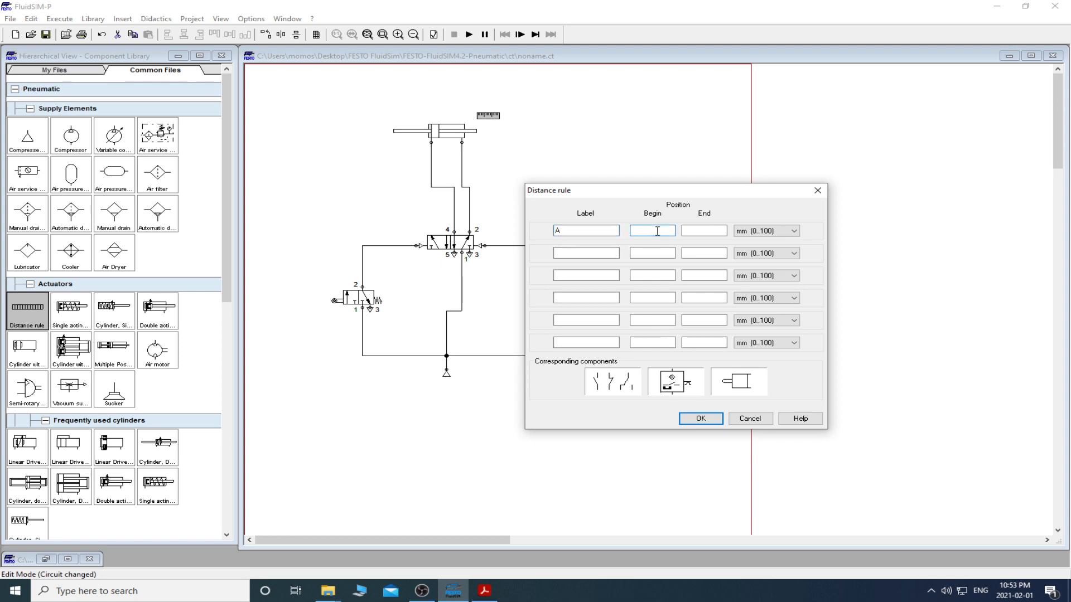
pyautogui.write('0')
pyautogui.click(701, 230)
pyautogui.click(570, 253)
pyautogui.click(650, 252)
pyautogui.write('90')
pyautogui.click(702, 254)
pyautogui.click(701, 419)
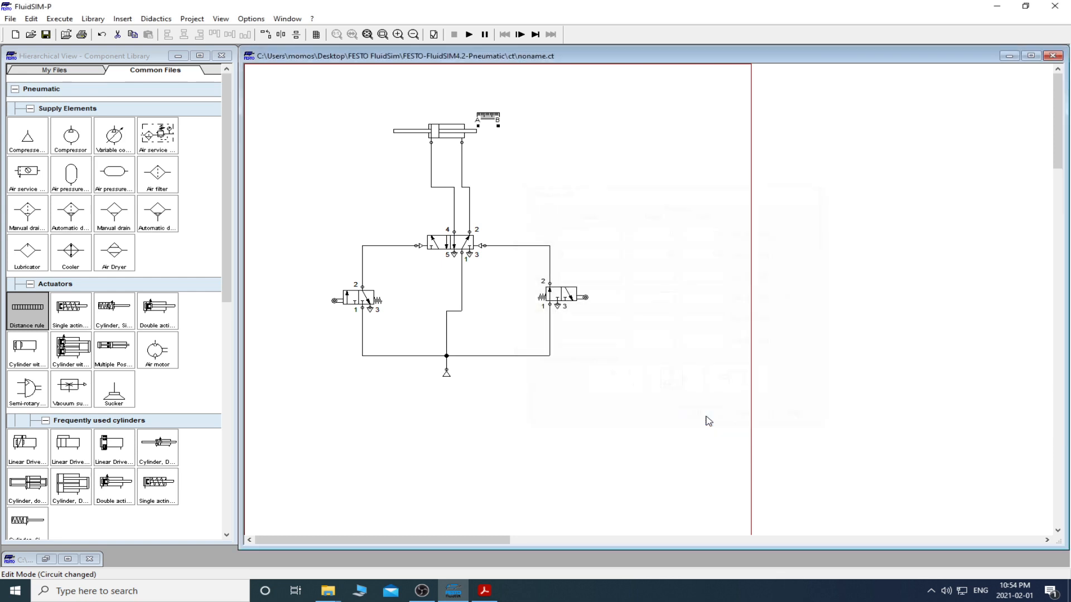
# Set the end position of label A on the distance rule to 50 mm
pyautogui.doubleClick(486, 120)
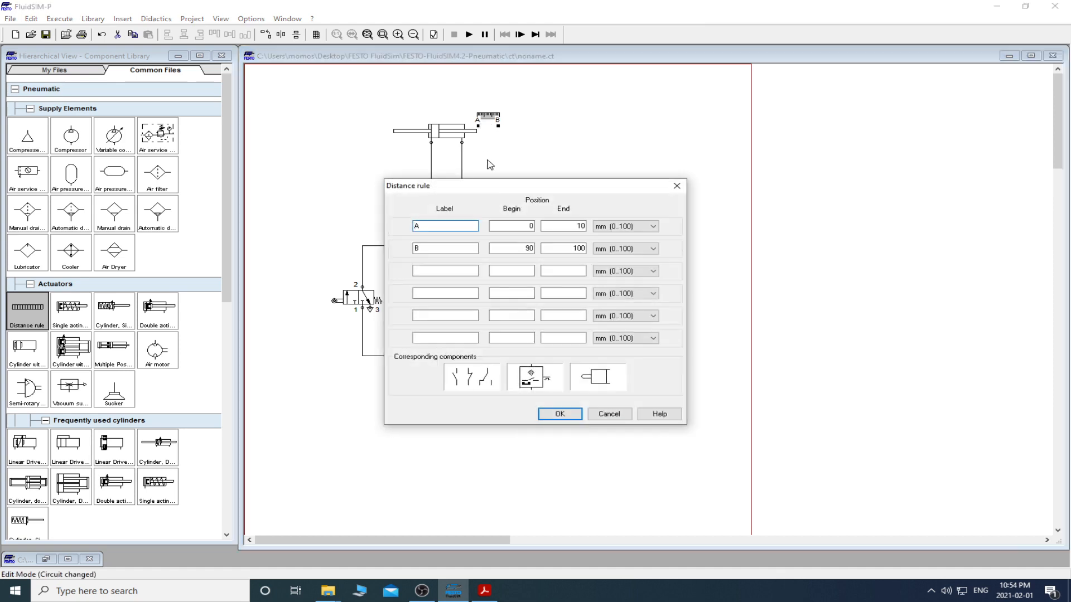
pyautogui.doubleClick(569, 222)
pyautogui.write('50')
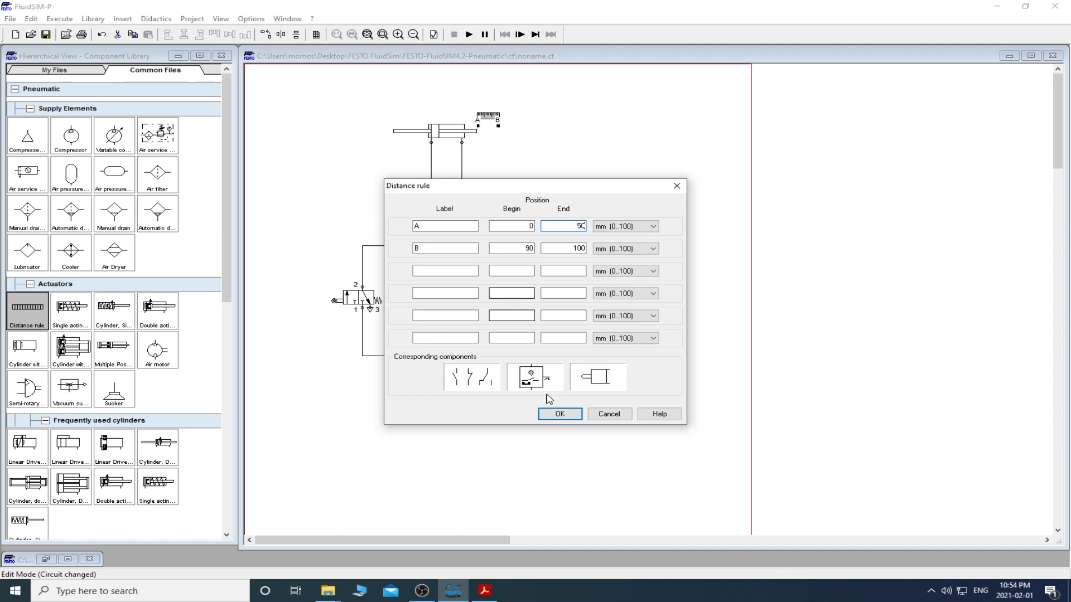
pyautogui.click(559, 413)
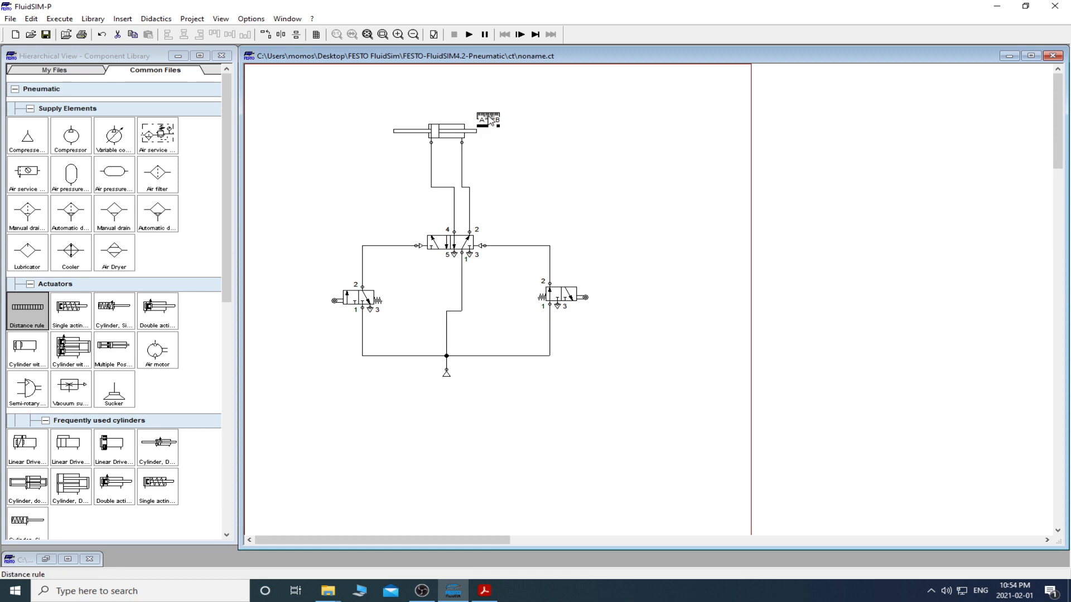
# Set the end position of label A on the distance rule to 10 mm
pyautogui.doubleClick(489, 119)
pyautogui.doubleClick(572, 228)
pyautogui.write('10')
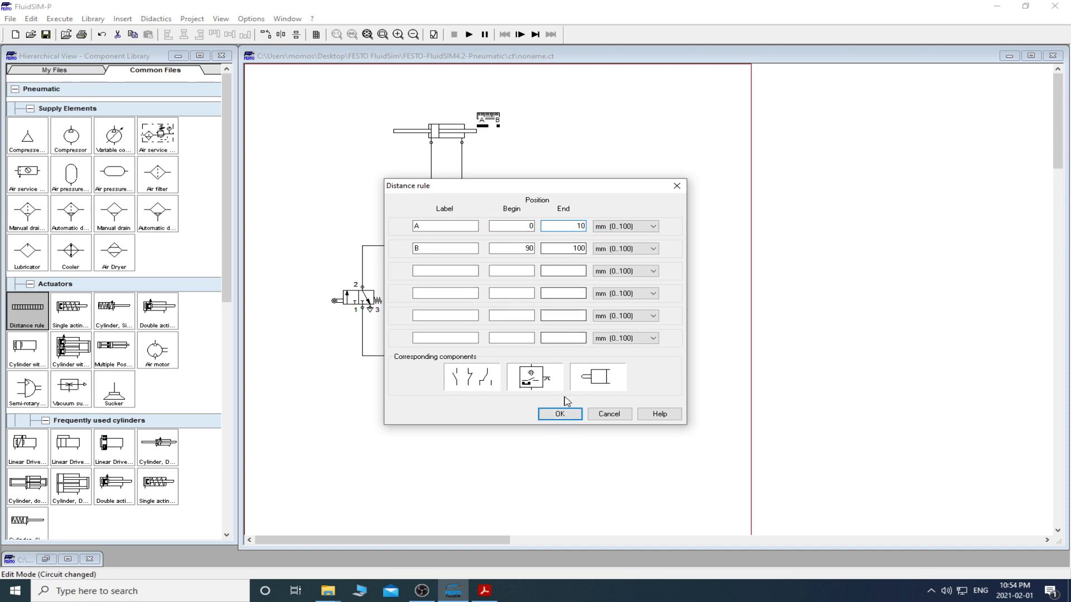
pyautogui.click(560, 414)
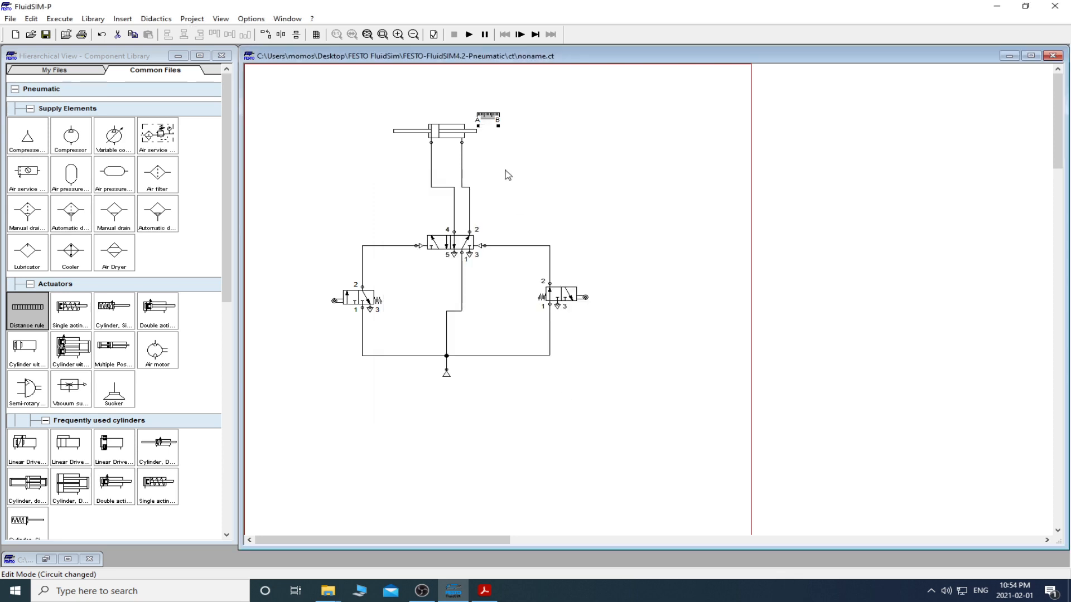
# Examine the available position units for label A on the distance rule, keeping millimetres
pyautogui.doubleClick(486, 116)
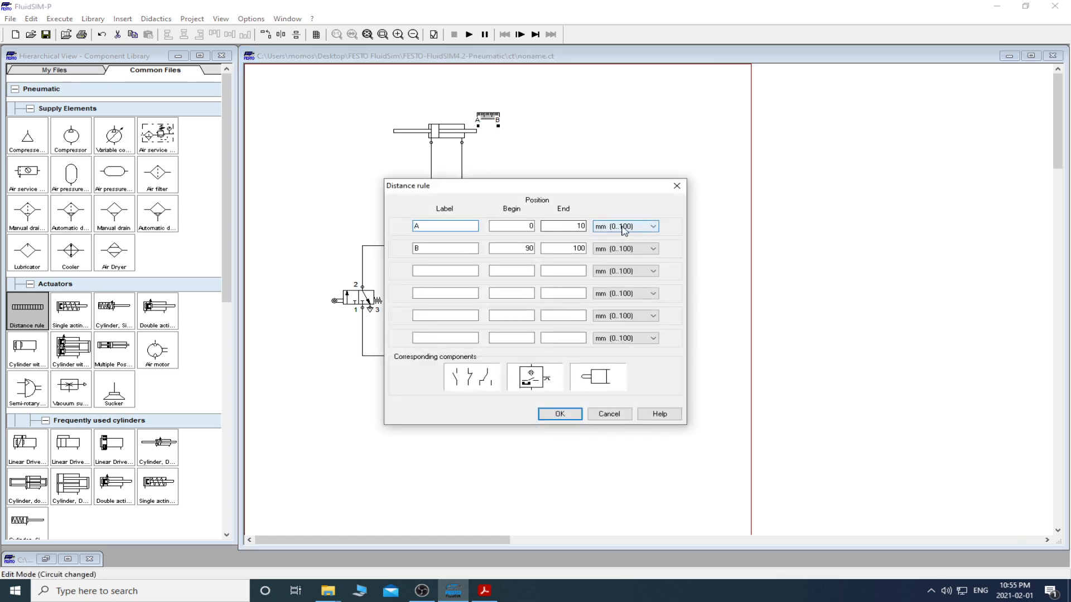
pyautogui.click(617, 227)
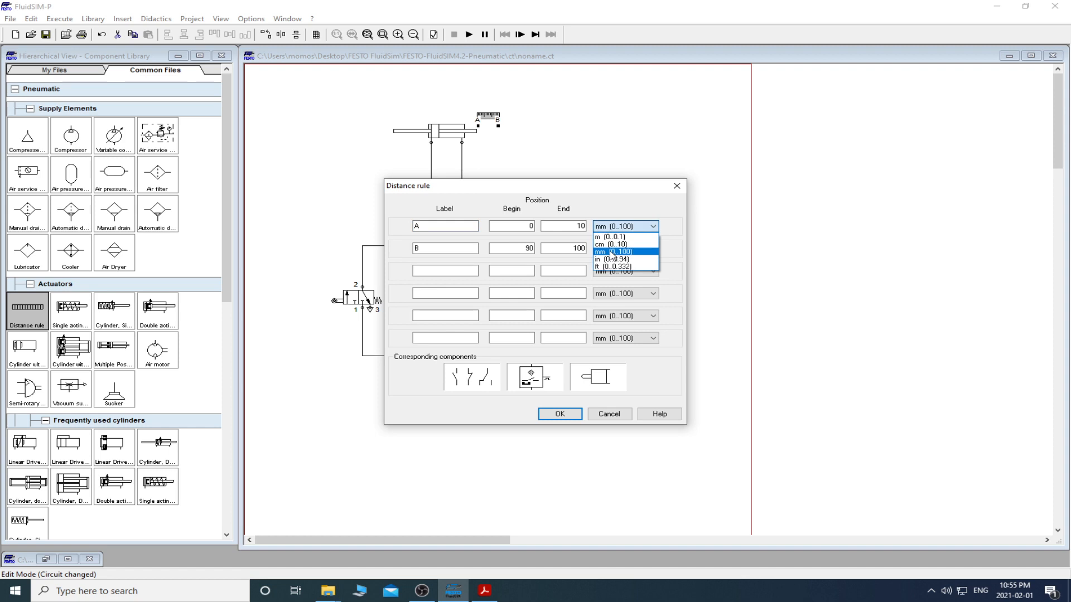
pyautogui.click(625, 200)
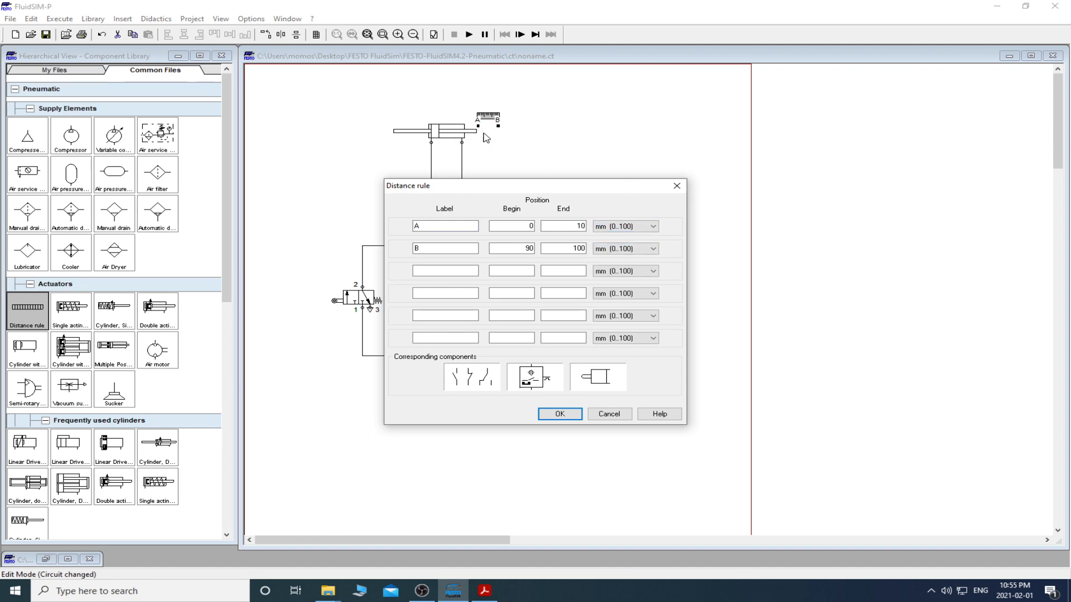
pyautogui.press('Return')
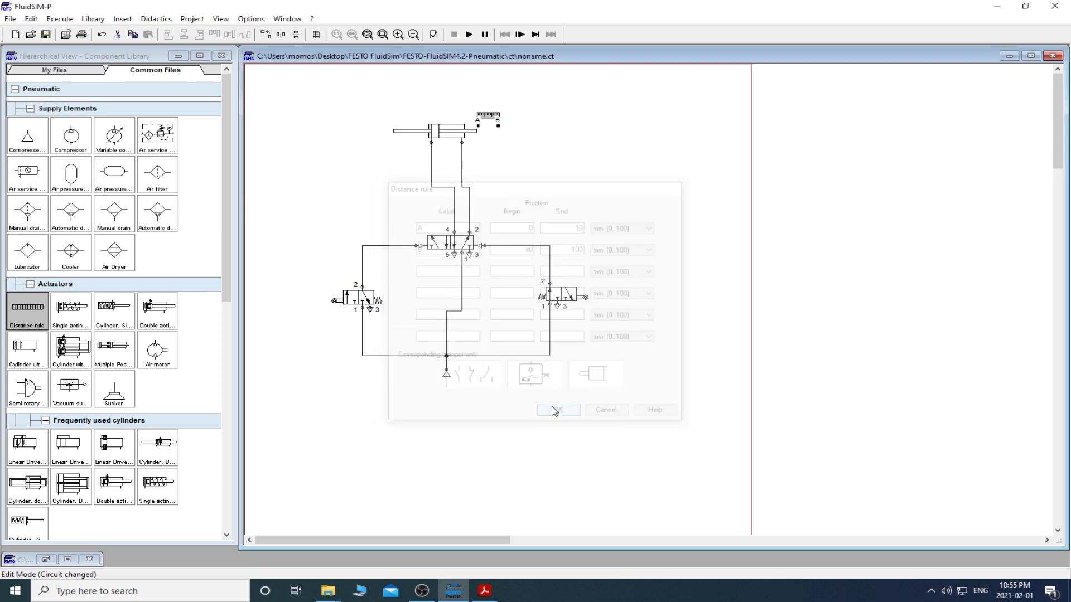
# Examine the double acting cylinder's maximum stroke and its other parameters, keeping the settings
pyautogui.doubleClick(456, 147)
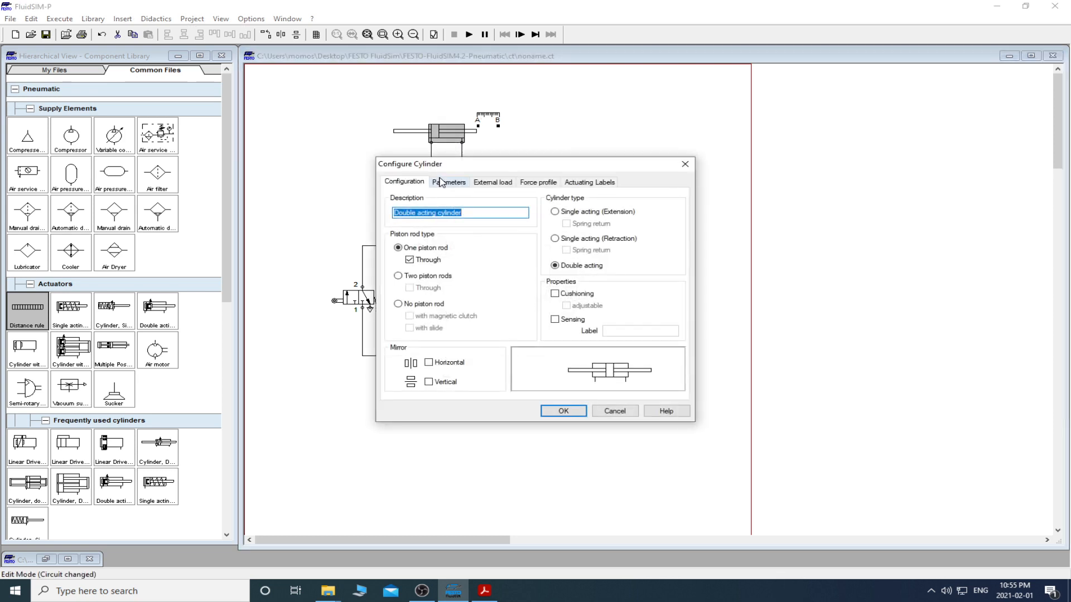
pyautogui.click(449, 183)
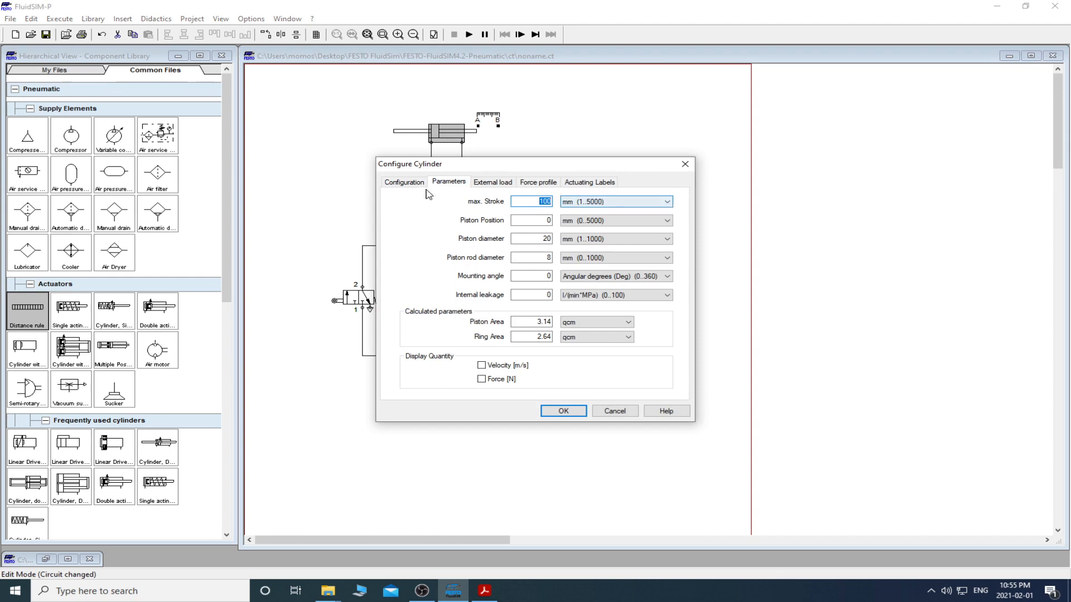
pyautogui.click(597, 202)
pyautogui.click(411, 182)
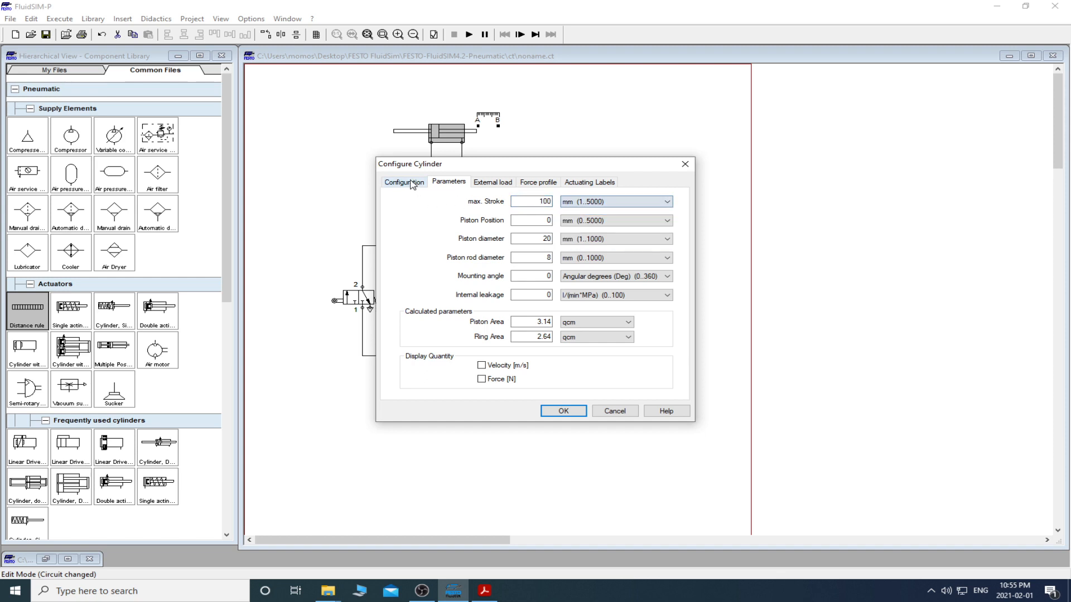
pyautogui.click(411, 182)
pyautogui.click(446, 182)
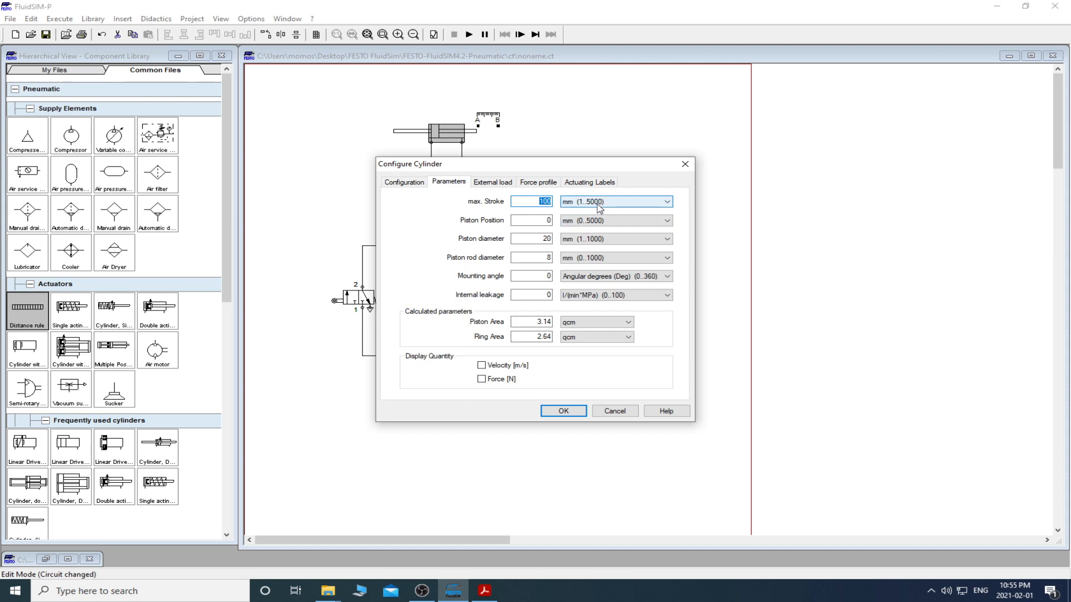
pyautogui.click(532, 200)
pyautogui.moveTo(532, 203); pyautogui.dragTo(561, 200)
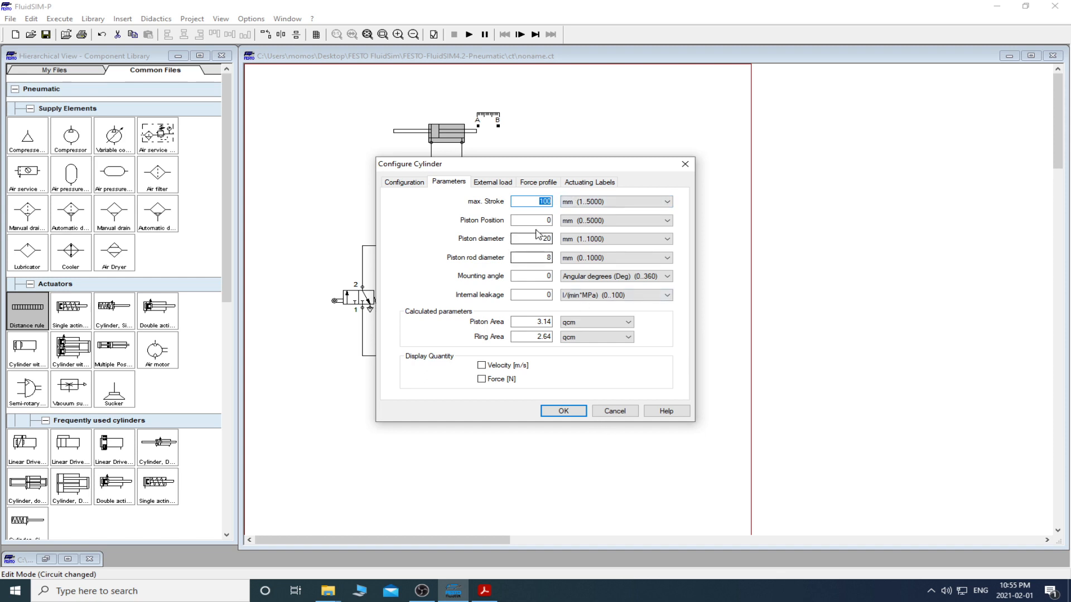
pyautogui.click(560, 411)
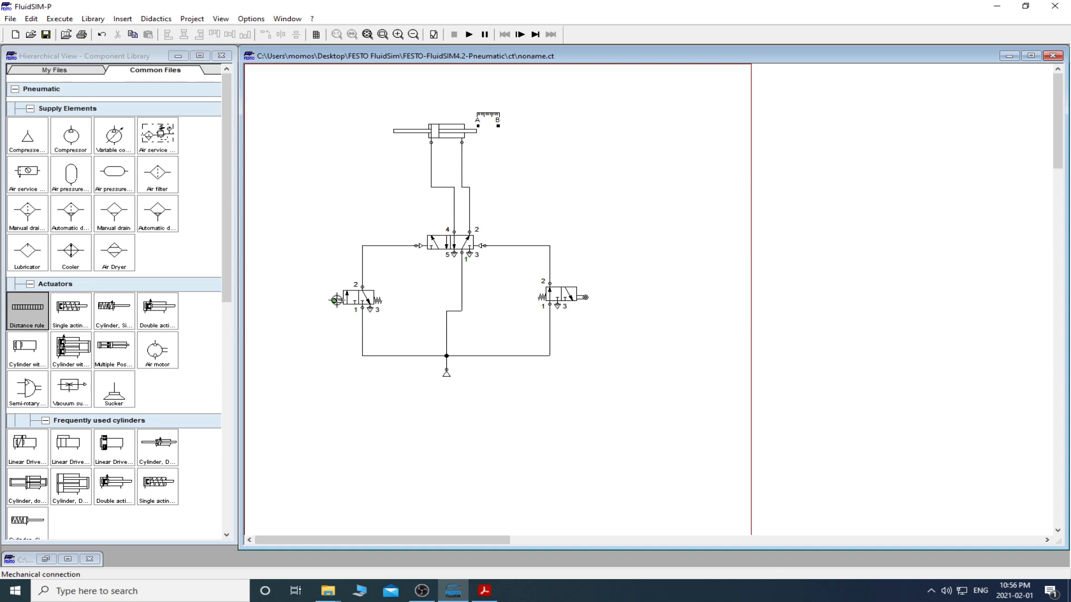
# Consult the homework solution in Adobe Acrobat Reader, then in FluidSIM label the left valve's roller B and the right valve's roller A
pyautogui.click(484, 590)
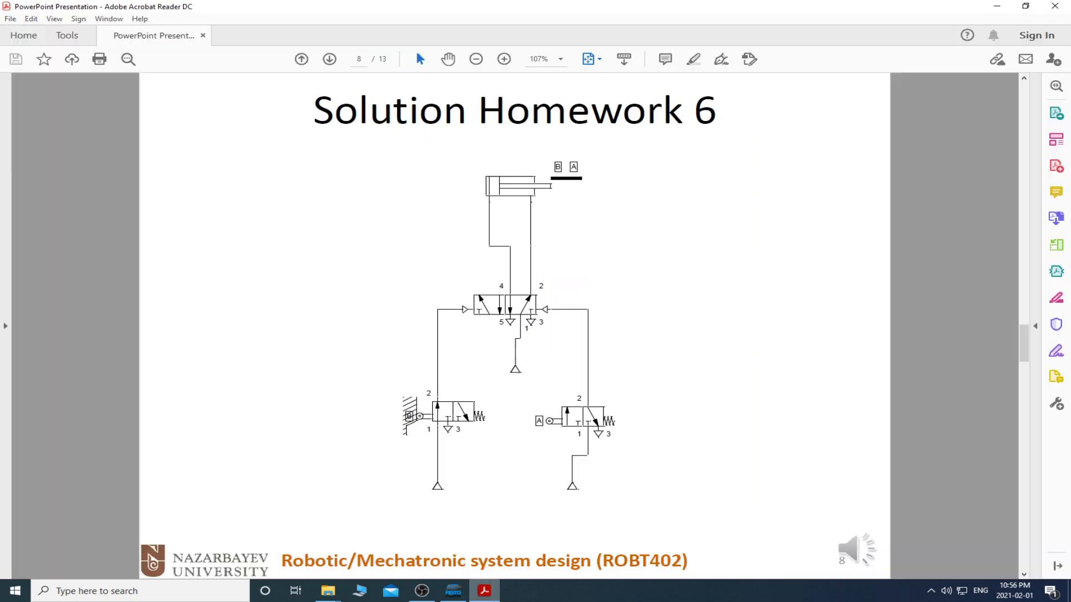
pyautogui.hotkey('alt', 'Tab')
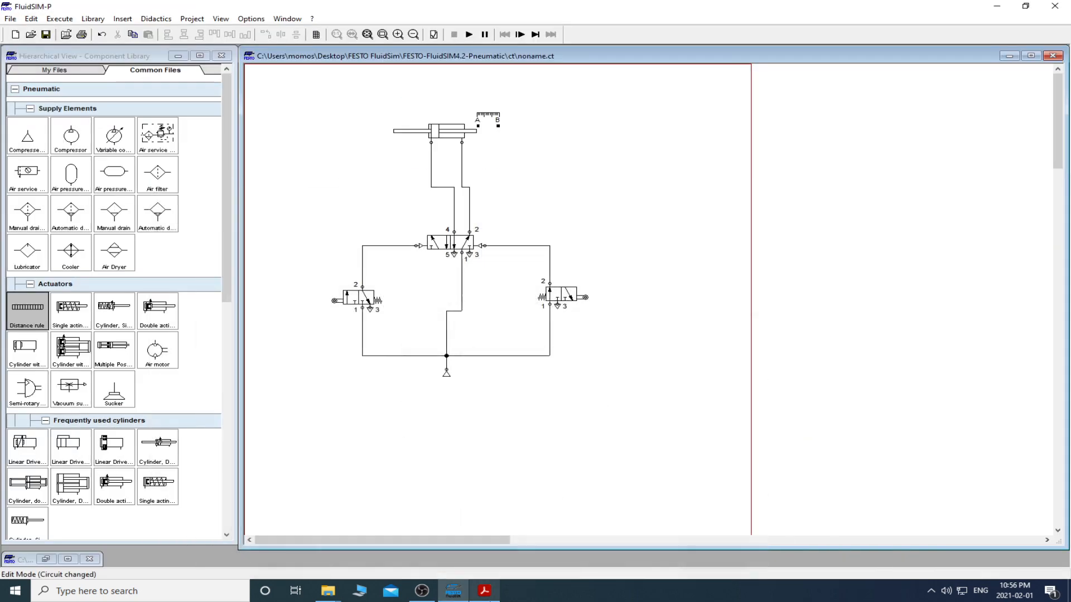
pyautogui.doubleClick(335, 302)
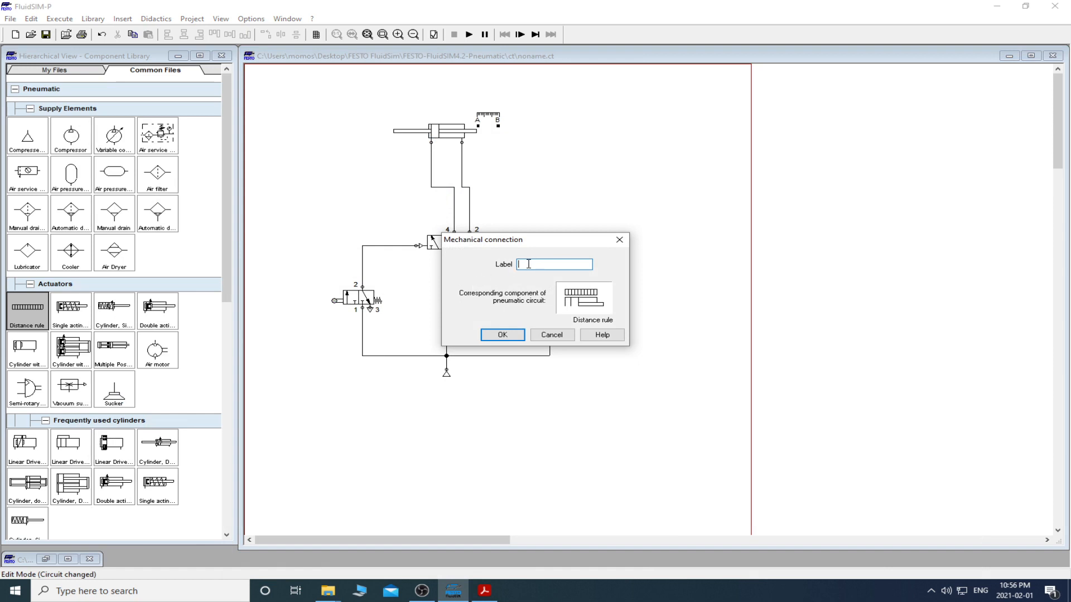
pyautogui.click(502, 335)
pyautogui.doubleClick(584, 297)
pyautogui.click(502, 335)
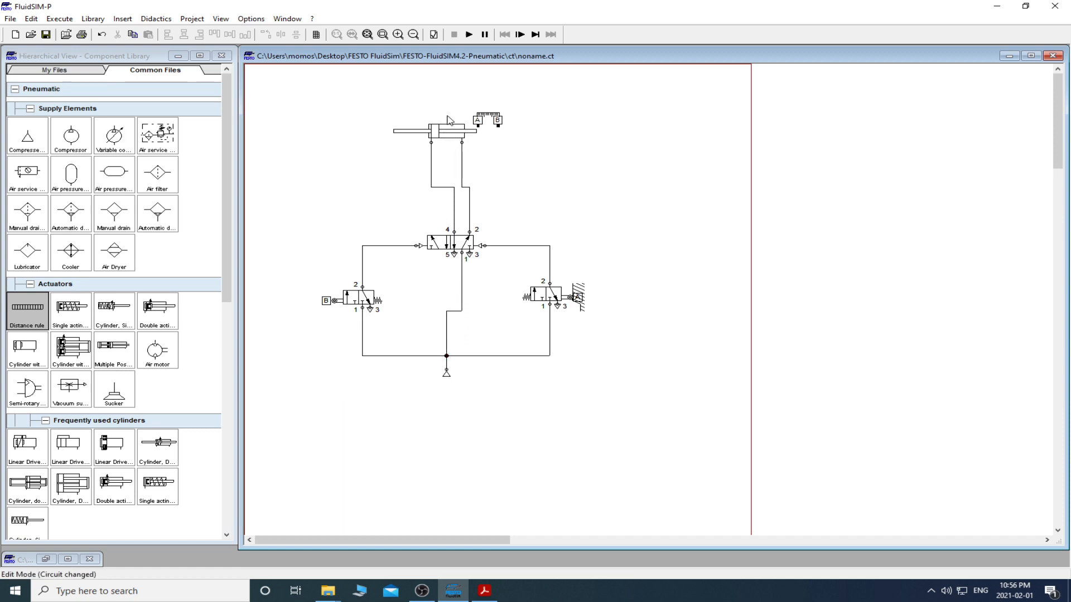
# Simulate the circuit with the left valve labelled B and the right valve labelled A, and return to editing
pyautogui.moveTo(455, 133)
pyautogui.click(361, 307)
pyautogui.moveTo(479, 247)
pyautogui.click(470, 35)
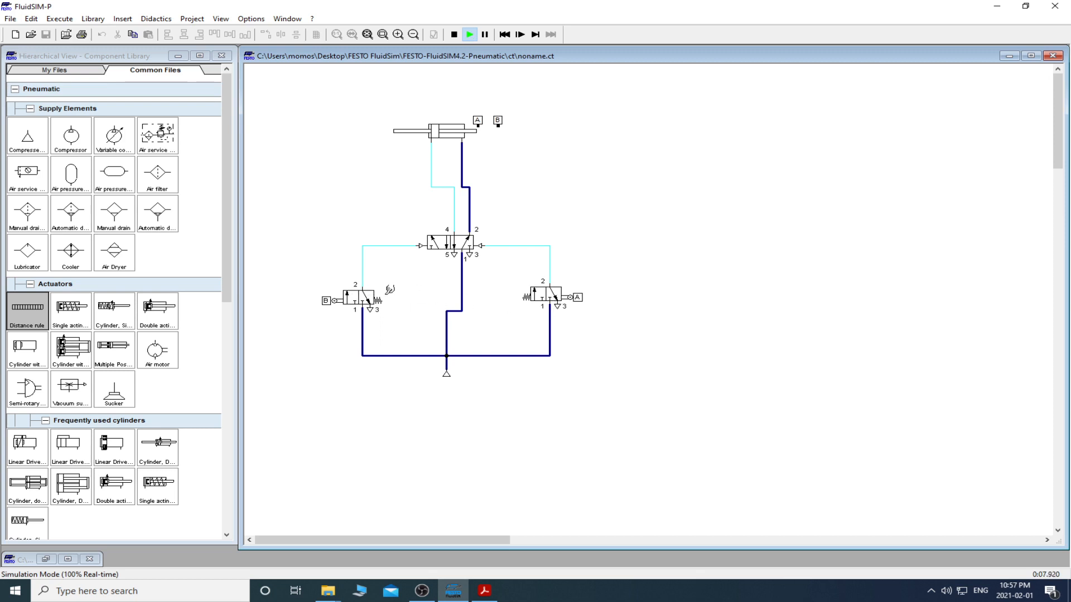
pyautogui.click(454, 35)
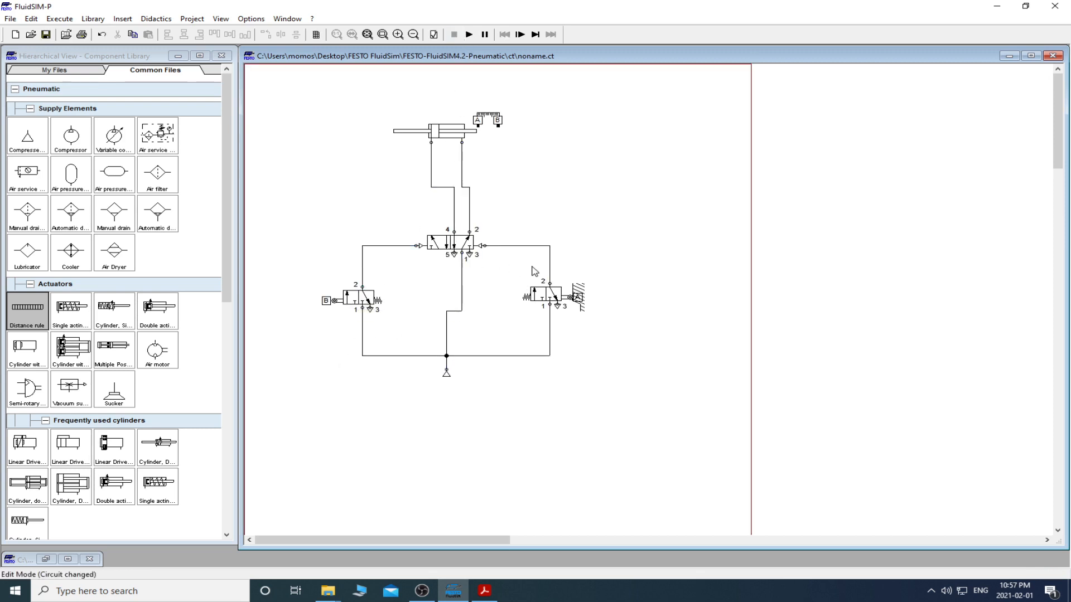
# Compare the circuit with the homework solution in Adobe Acrobat Reader, and review the right 3/n way valve's configuration in FluidSIM
pyautogui.click(485, 592)
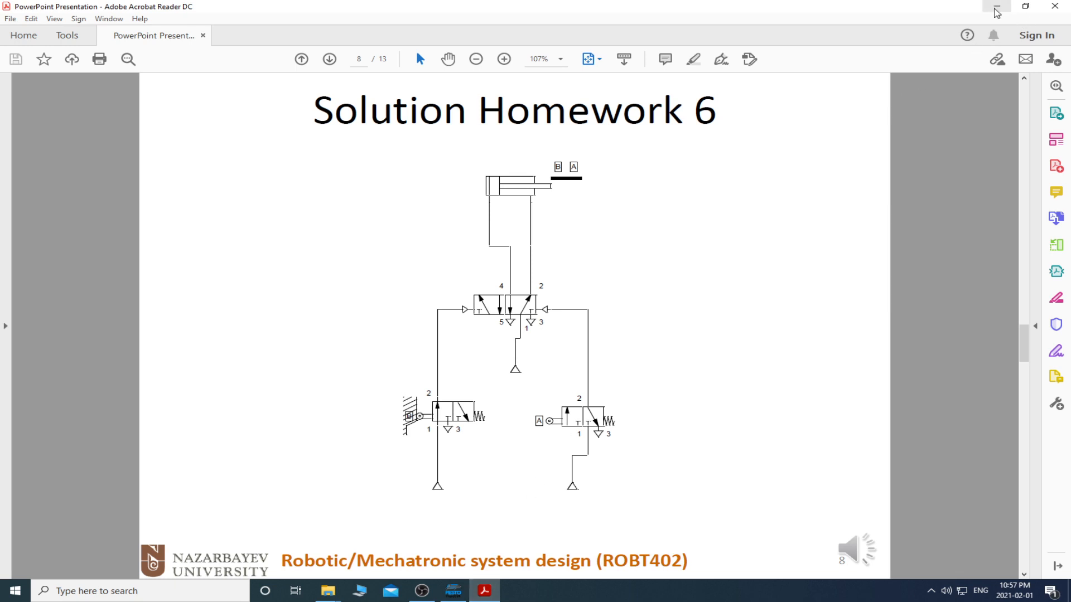
pyautogui.click(996, 9)
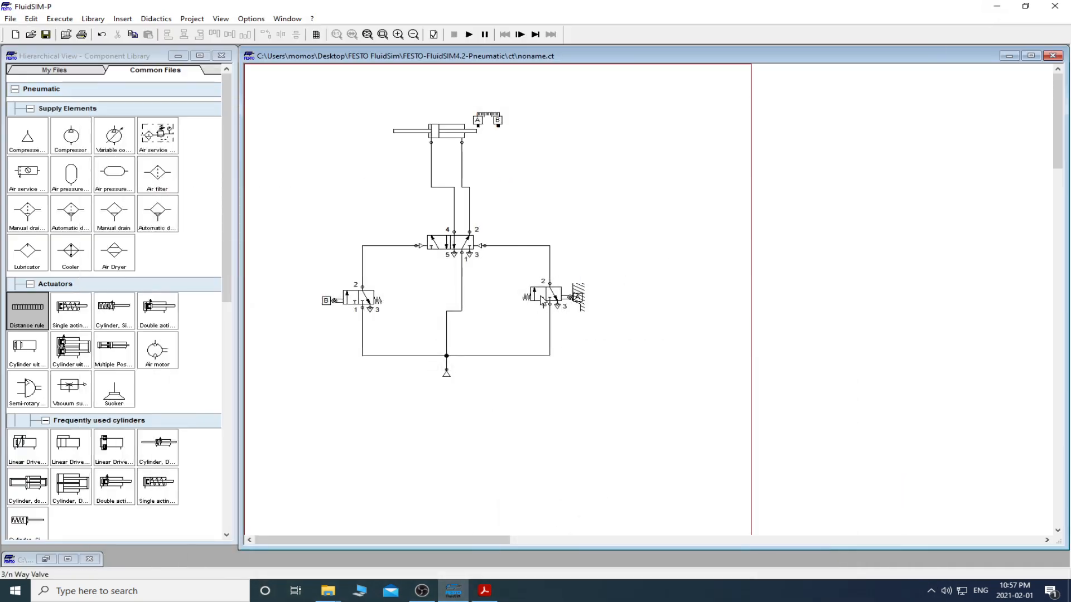
pyautogui.doubleClick(542, 302)
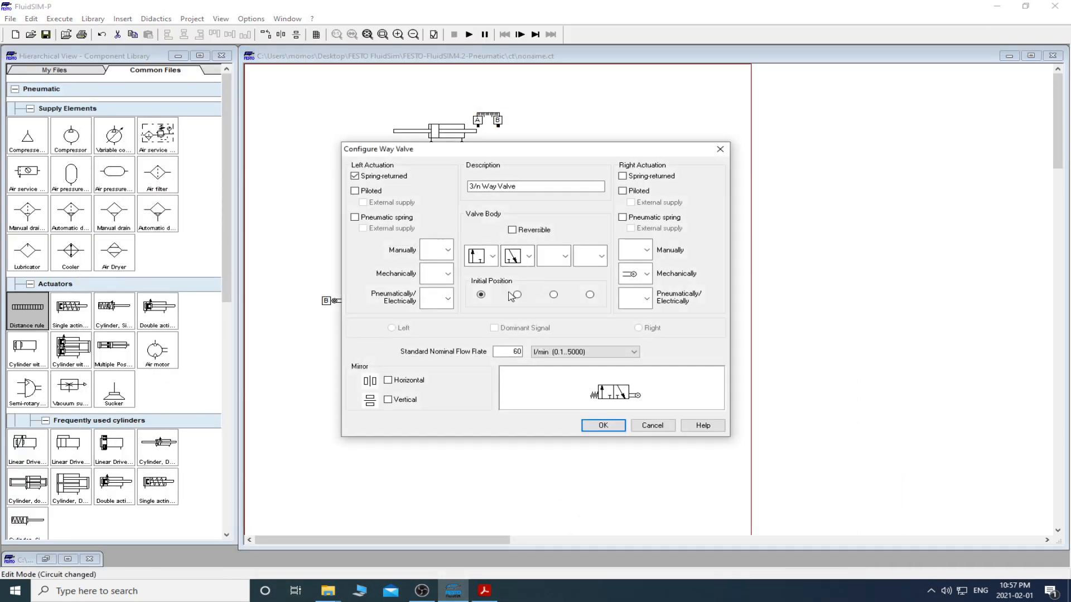
pyautogui.click(604, 426)
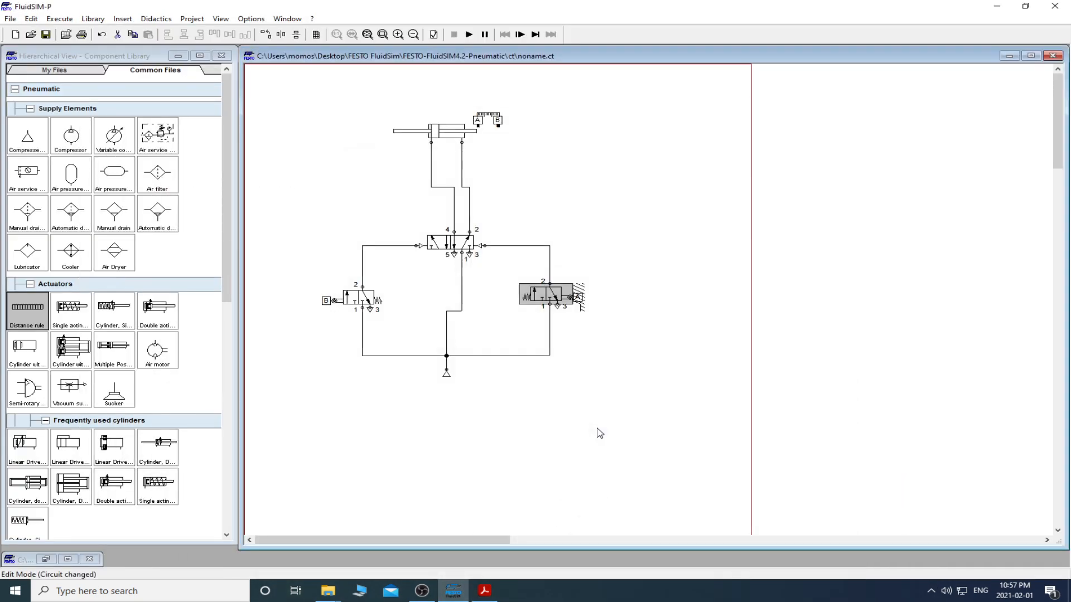
pyautogui.click(599, 427)
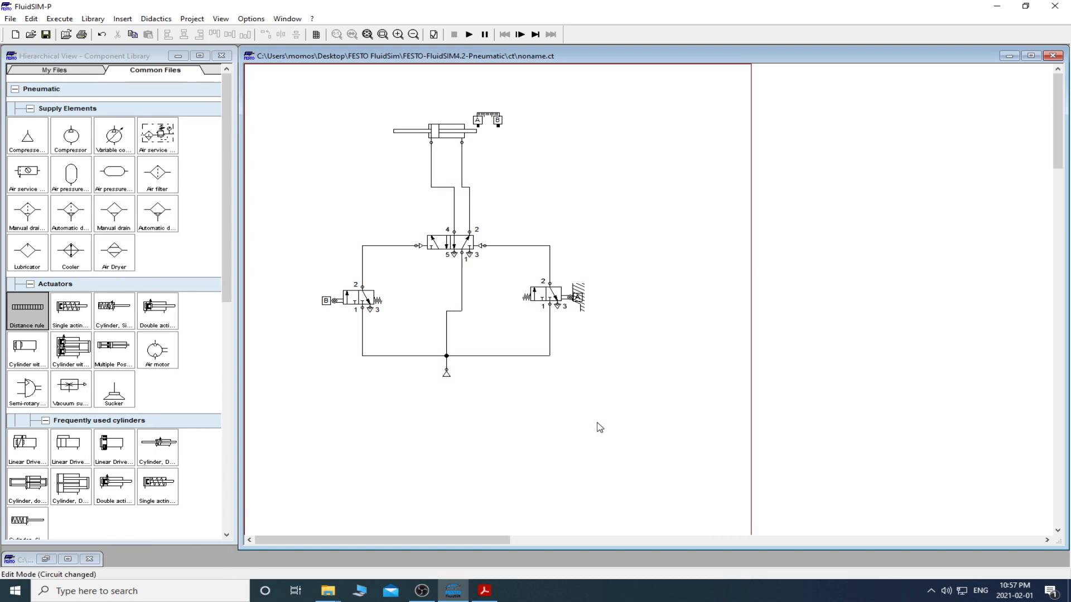
# Reconfigure the right 3/n way valve with roller actuation on its left side and only a spring return on its right side
pyautogui.moveTo(542, 297)
pyautogui.doubleClick(542, 296)
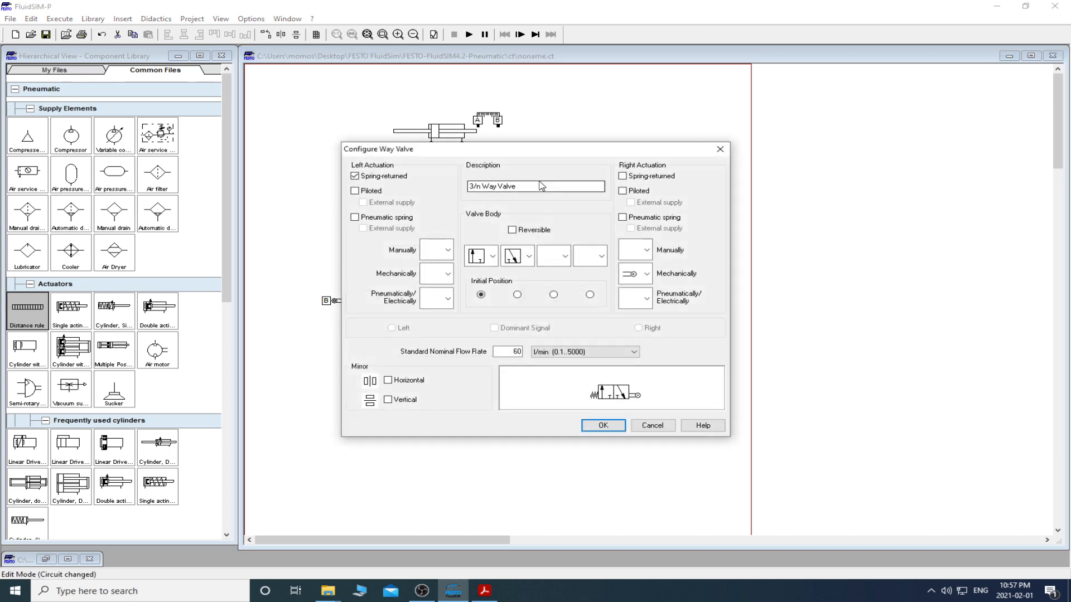
pyautogui.click(623, 177)
pyautogui.click(382, 178)
pyautogui.click(447, 274)
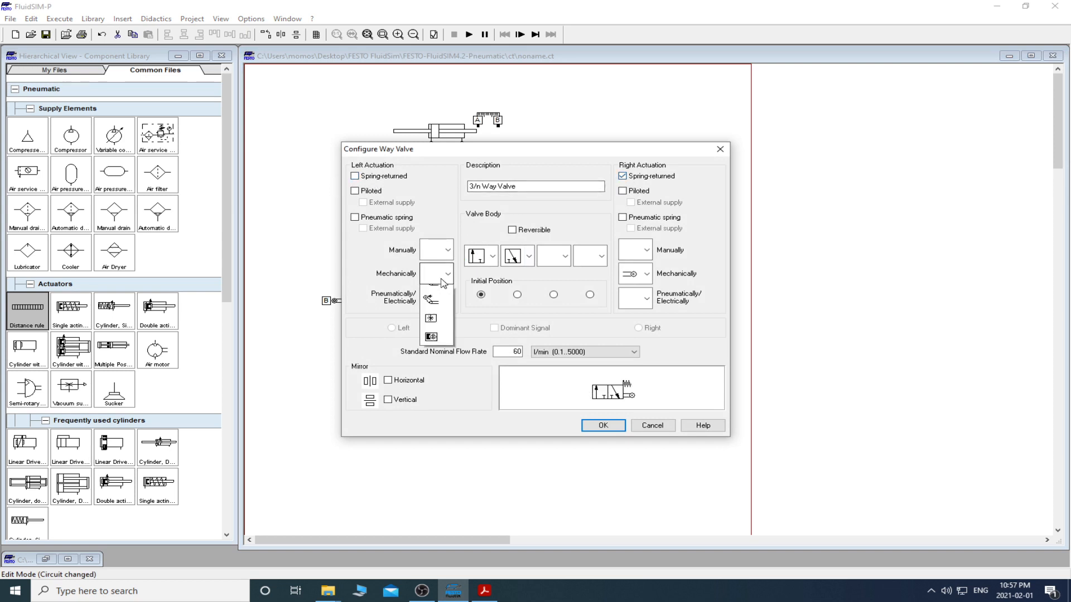
pyautogui.click(430, 335)
pyautogui.click(646, 274)
pyautogui.click(631, 301)
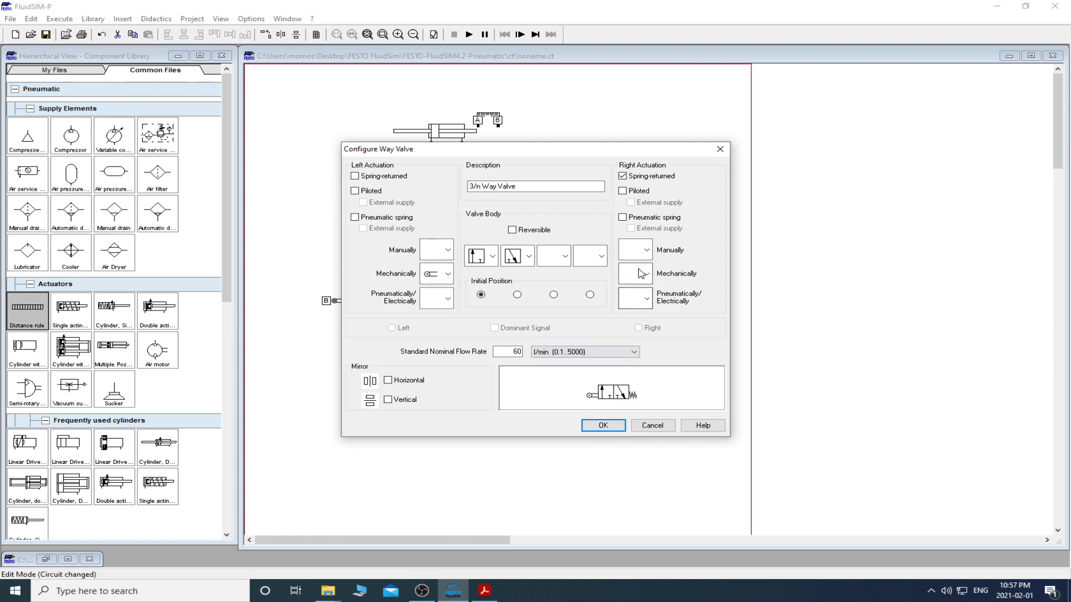
pyautogui.click(646, 274)
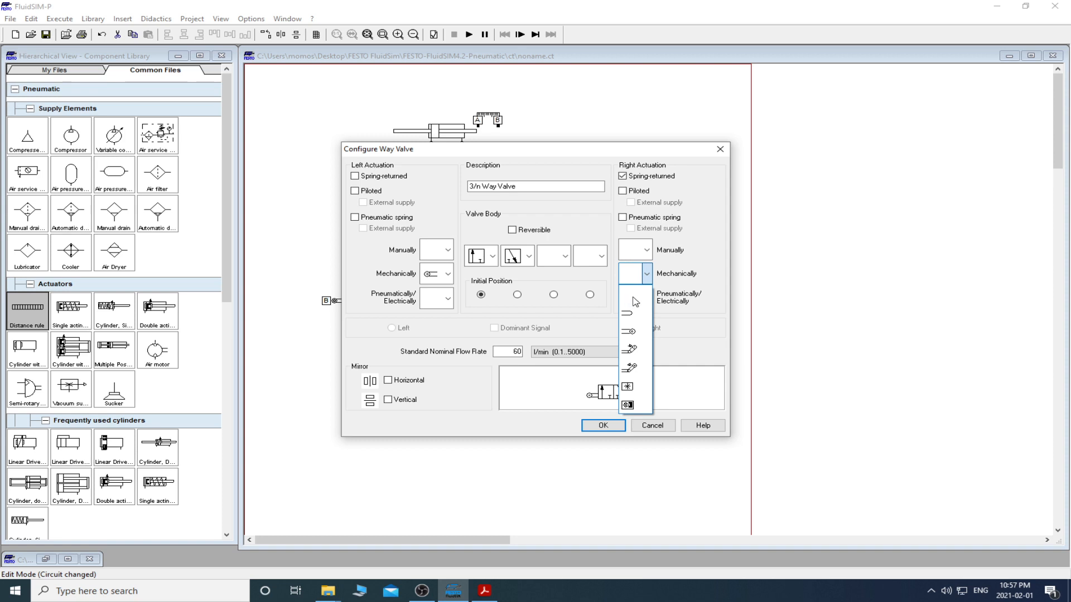
pyautogui.click(632, 300)
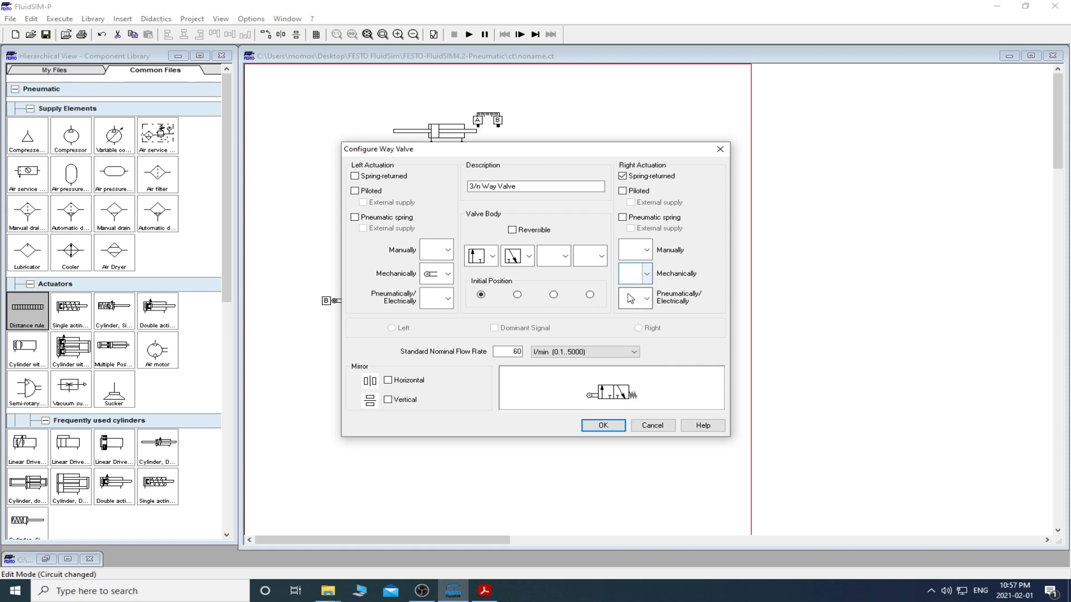
pyautogui.click(603, 425)
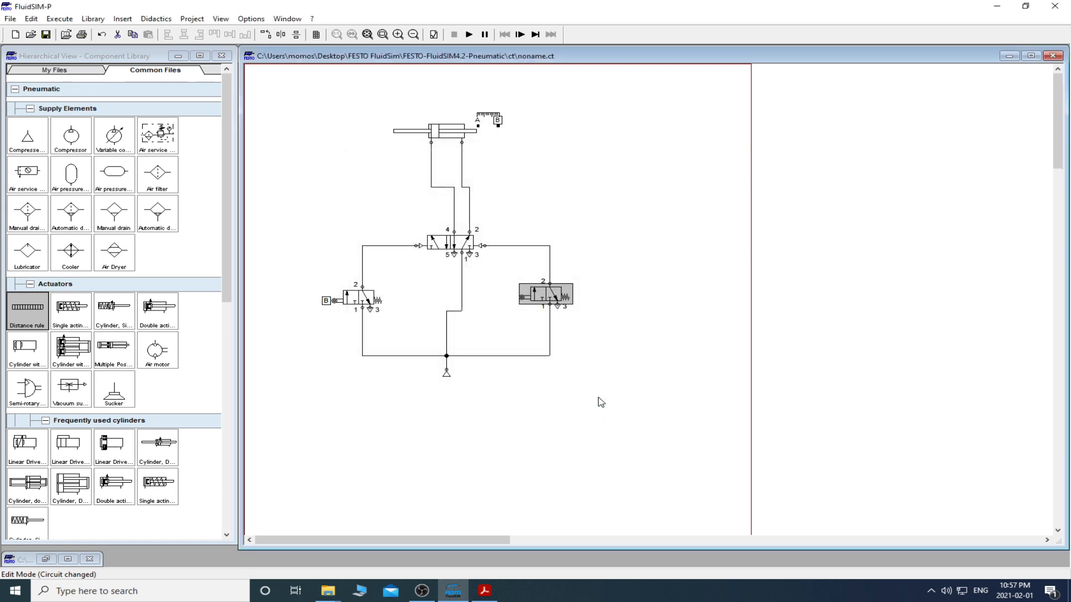
# Assign label A to the right valve's roller connection and test the circuit in a simulation run
pyautogui.doubleClick(522, 300)
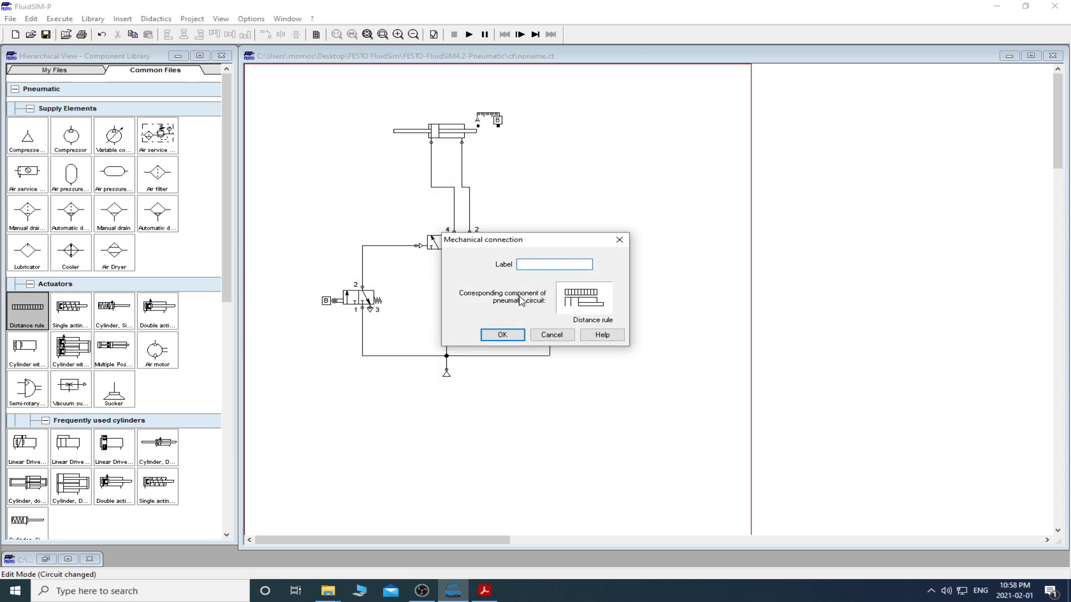
pyautogui.write('A')
pyautogui.click(509, 335)
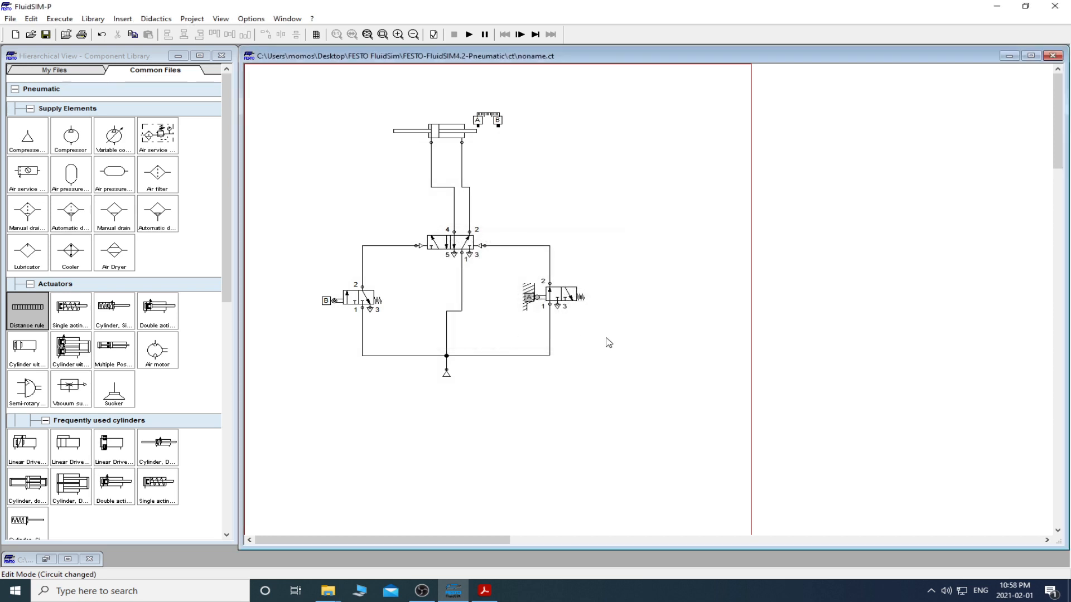
pyautogui.click(468, 37)
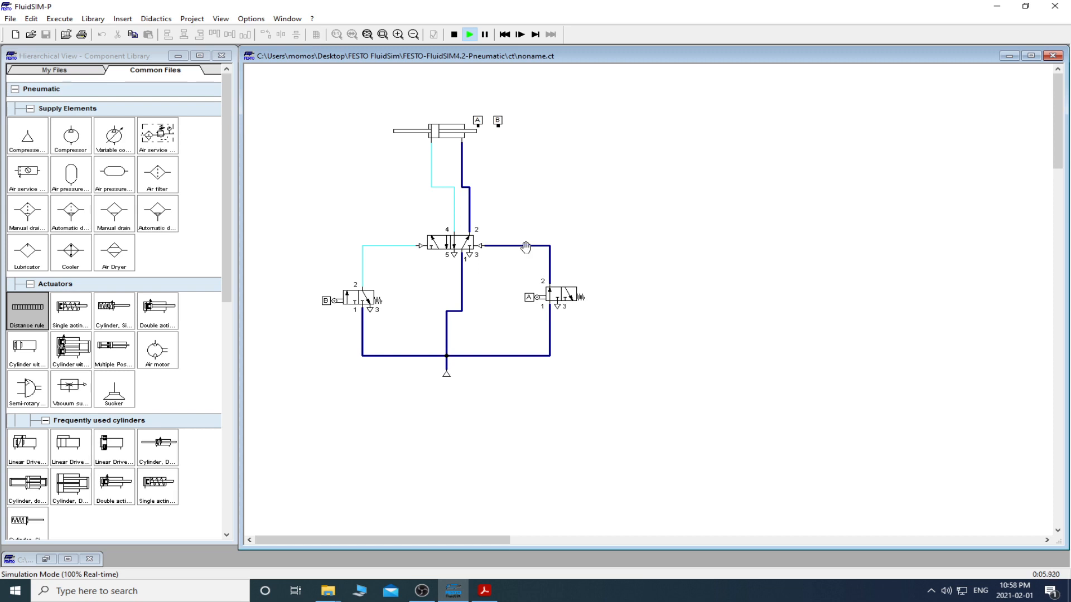
pyautogui.click(453, 34)
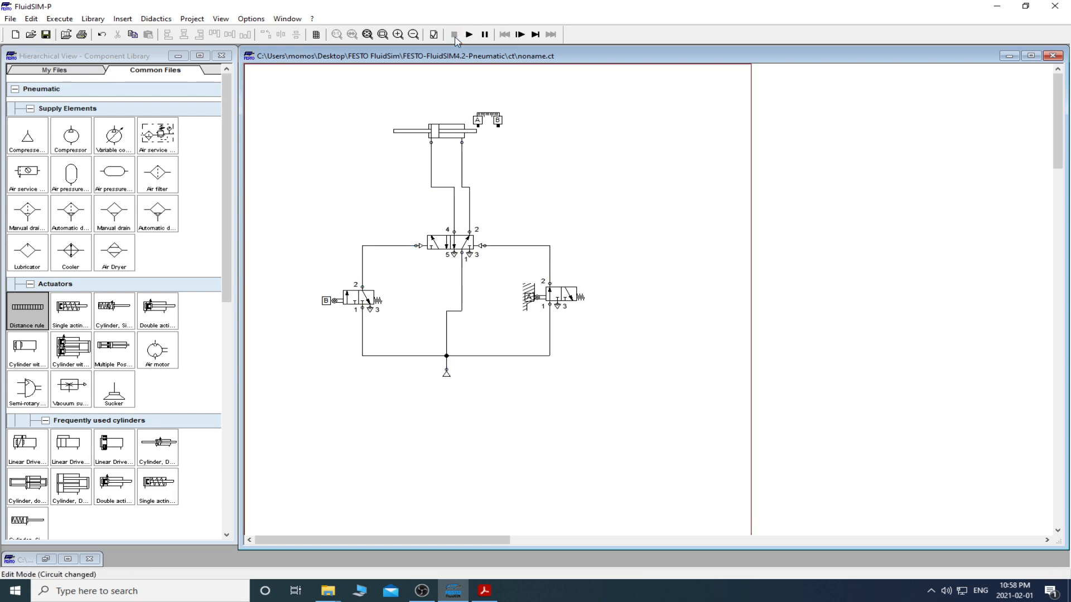
# Change the left valve's roller label to A and the right valve's roller label to B
pyautogui.doubleClick(329, 304)
pyautogui.write('A')
pyautogui.click(502, 334)
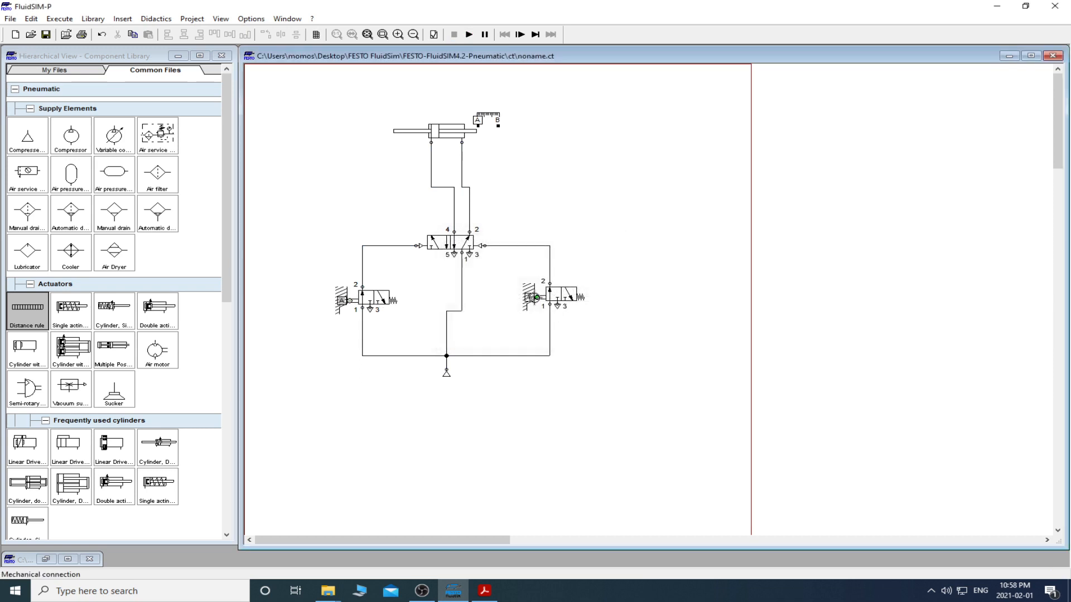
pyautogui.doubleClick(535, 298)
pyautogui.write('B')
pyautogui.click(504, 334)
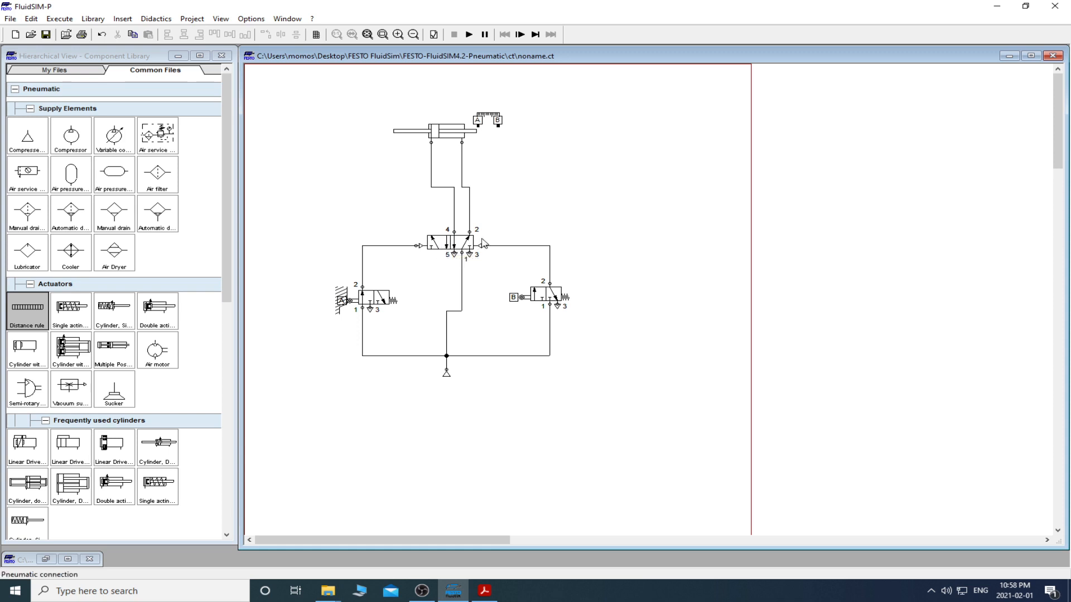
# Simulate the circuit with the swapped valve labels to check the cylinder's motion, and stop the simulation
pyautogui.click(468, 34)
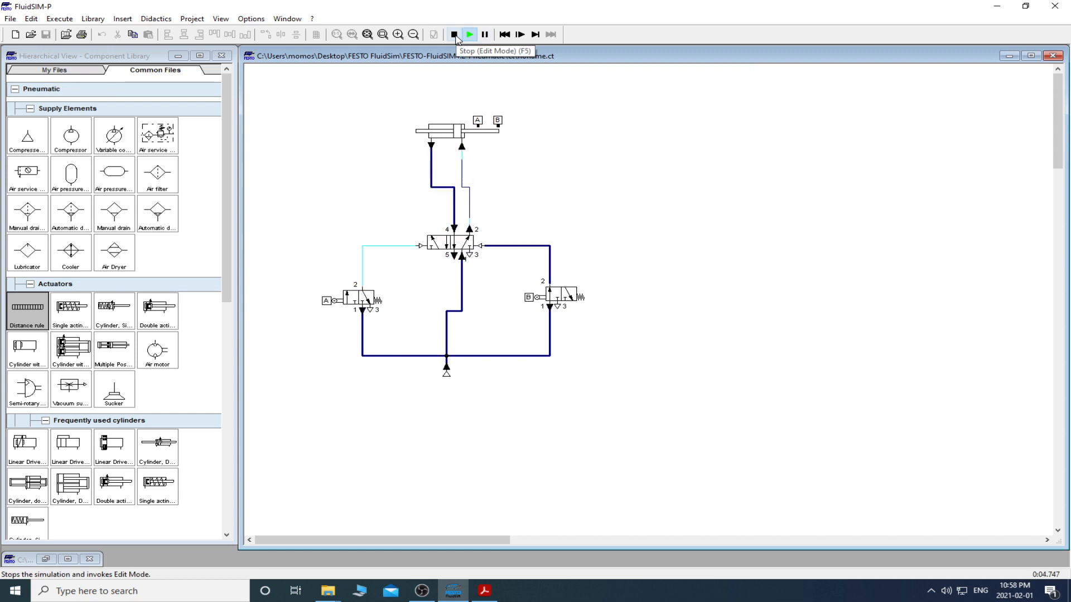
pyautogui.click(454, 35)
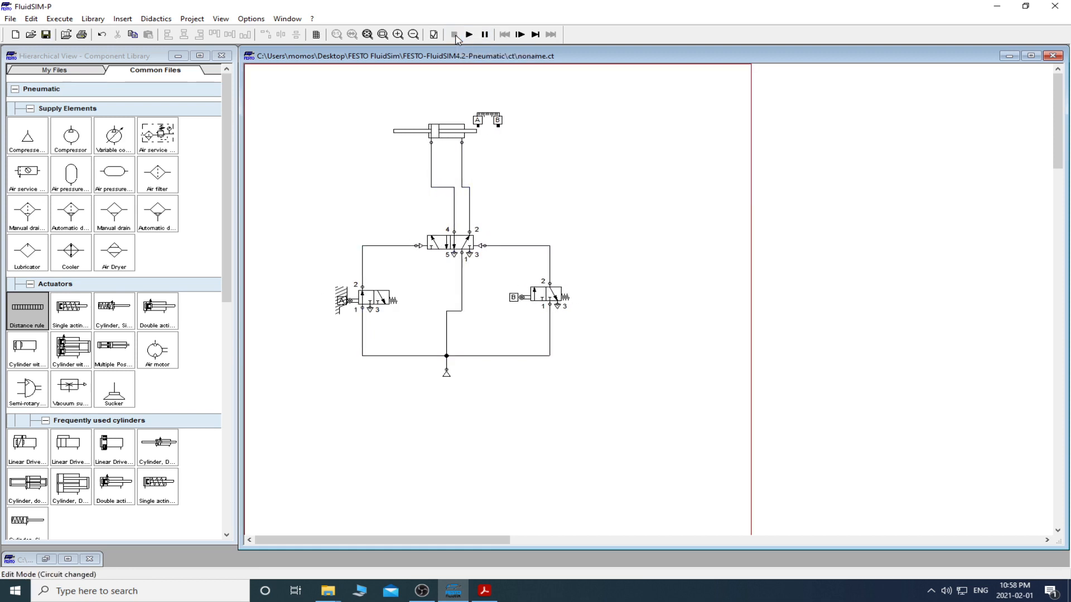